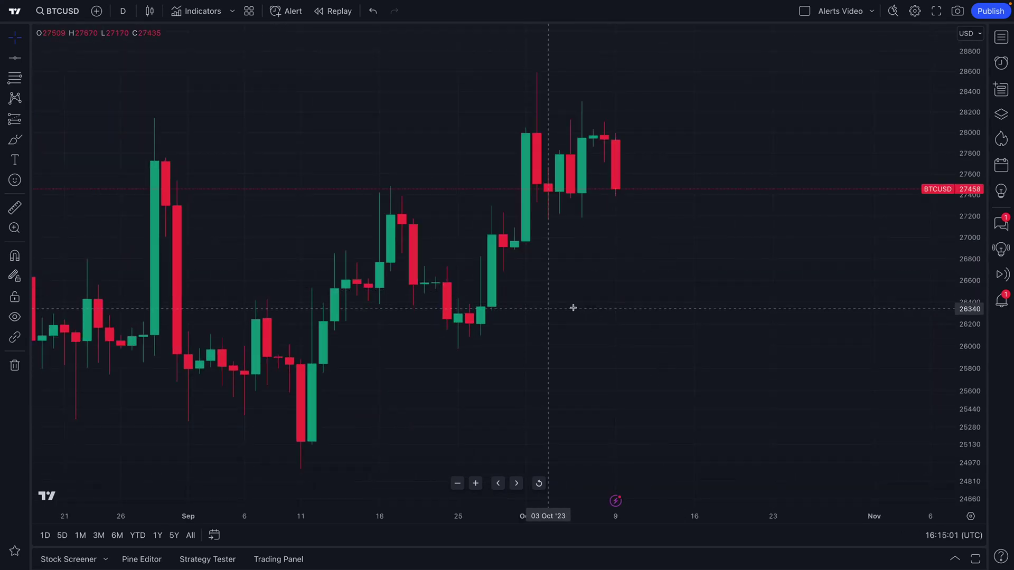
Pan the BTCUSD daily candles left to open empty future space on the right.
{"action": "scroll", "coordinate": [570, 306], "scroll_direction": "right", "scroll_amount": 5}
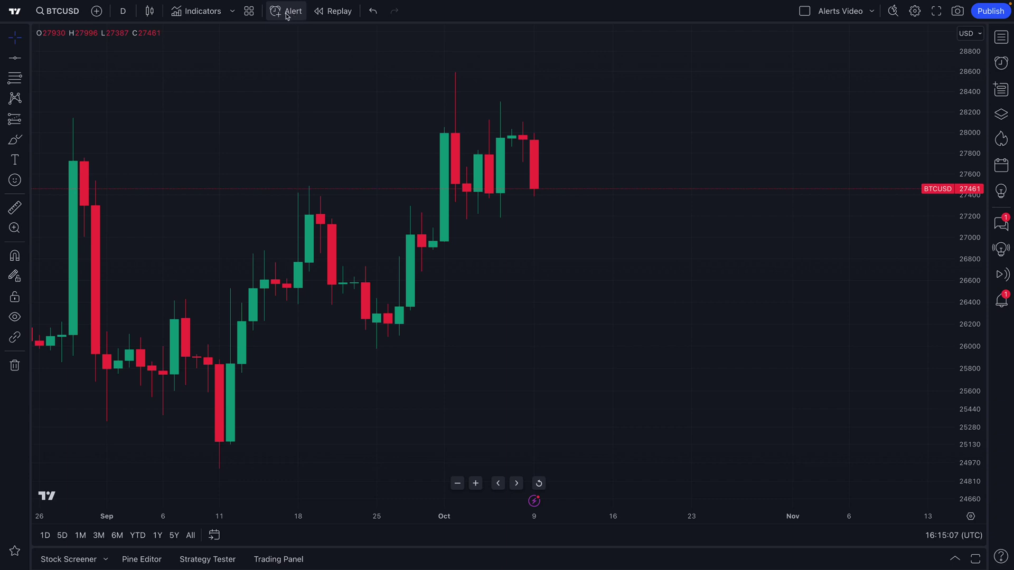
Start a BTCUSD price alert with condition Crossing at price 30000.
{"action": "left_click", "coordinate": [287, 12]}
{"action": "left_click_drag", "start_coordinate": [552, 104], "coordinate": [265, 85]}
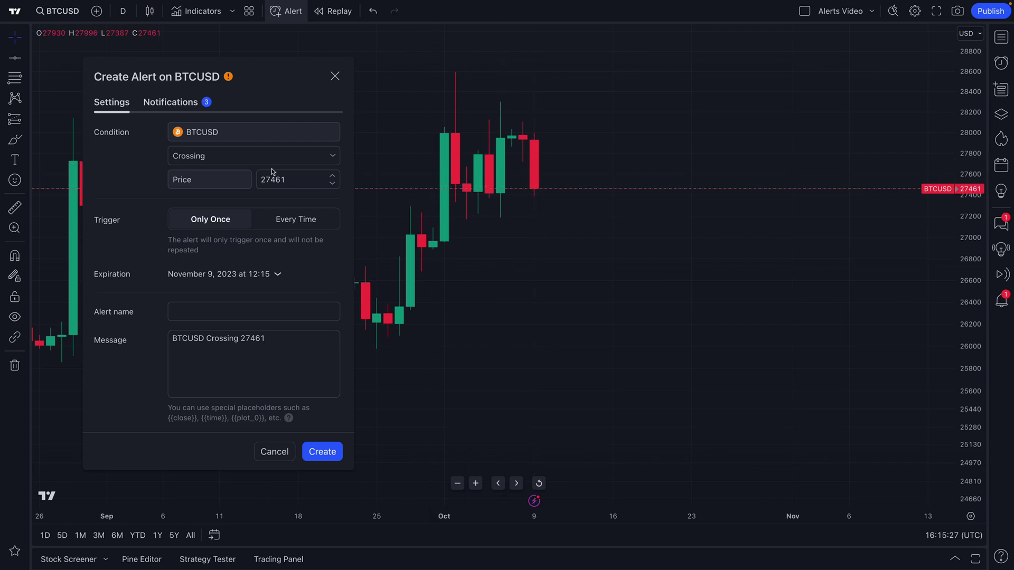
{"action": "left_click", "coordinate": [214, 157]}
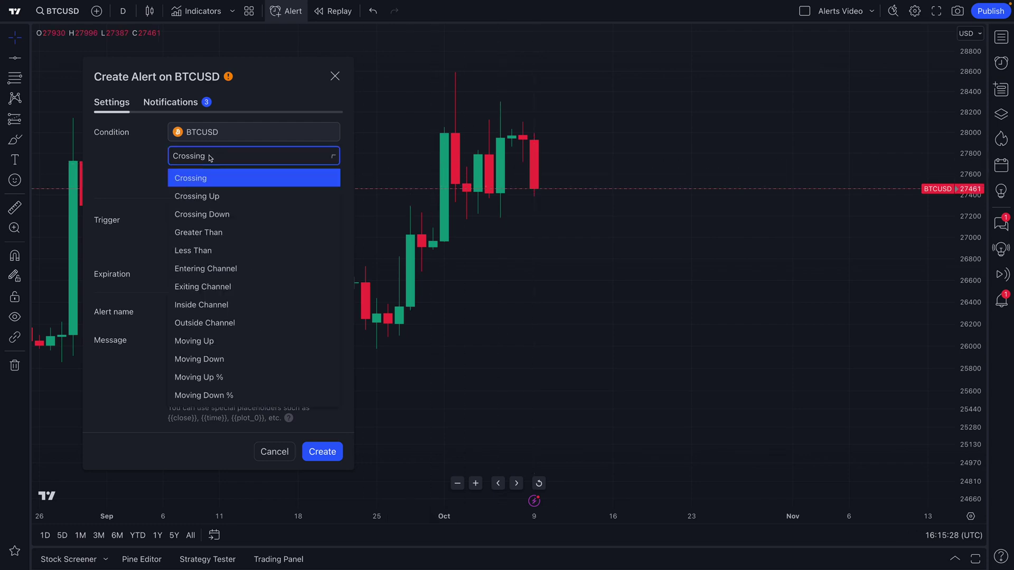
{"action": "left_click", "coordinate": [191, 180]}
{"action": "left_click", "coordinate": [259, 180]}
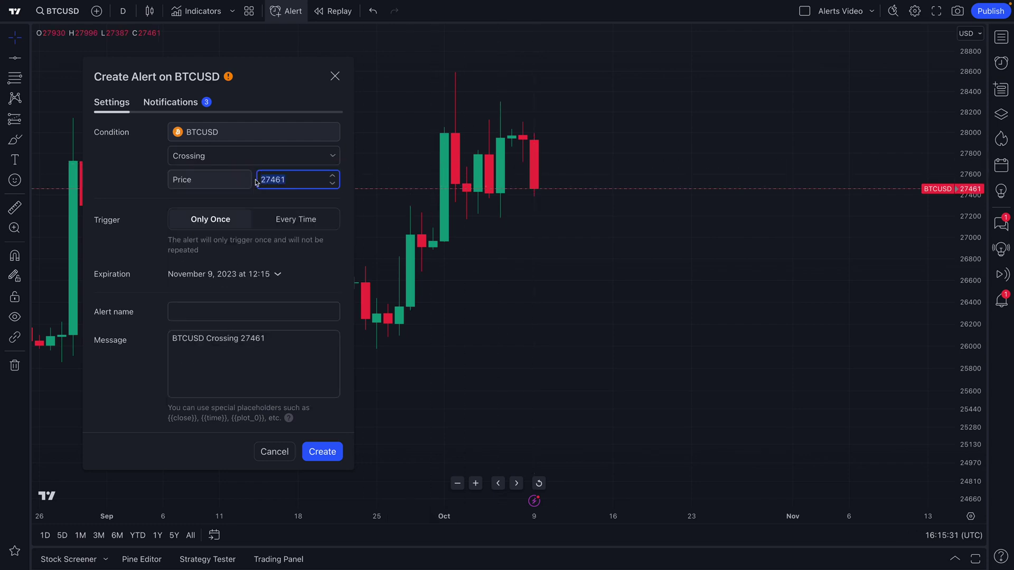
{"action": "type", "text": "30000"}
{"action": "left_click_drag", "start_coordinate": [293, 182], "coordinate": [253, 182]}
{"action": "left_click", "coordinate": [270, 179]}
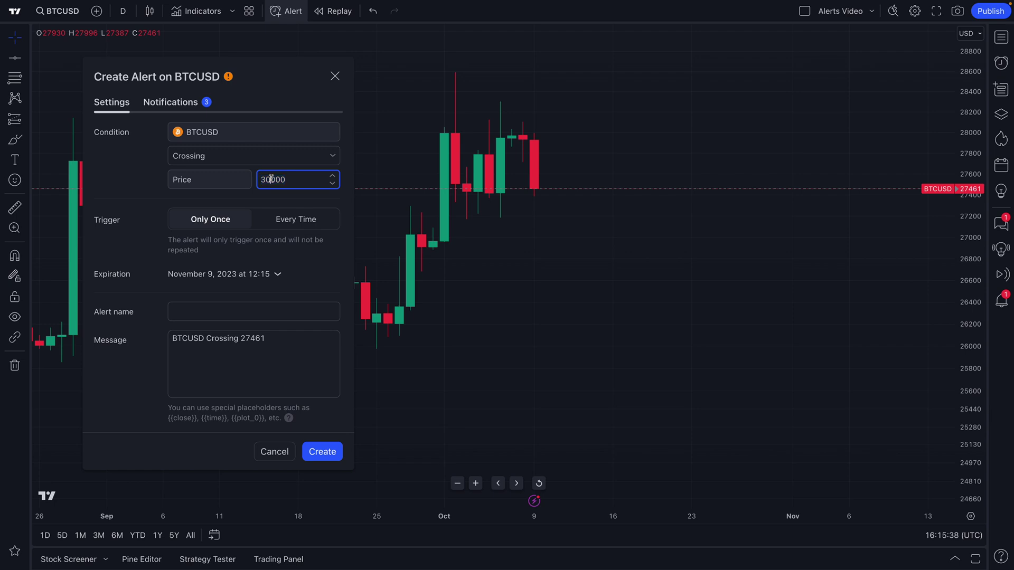
Name the alert 'BTCUSD 30,000 Alert!' with message 'BTCUSD Crossing 30000 - example video'.
{"action": "left_click", "coordinate": [193, 312]}
{"action": "type", "text": "BTCUS"}
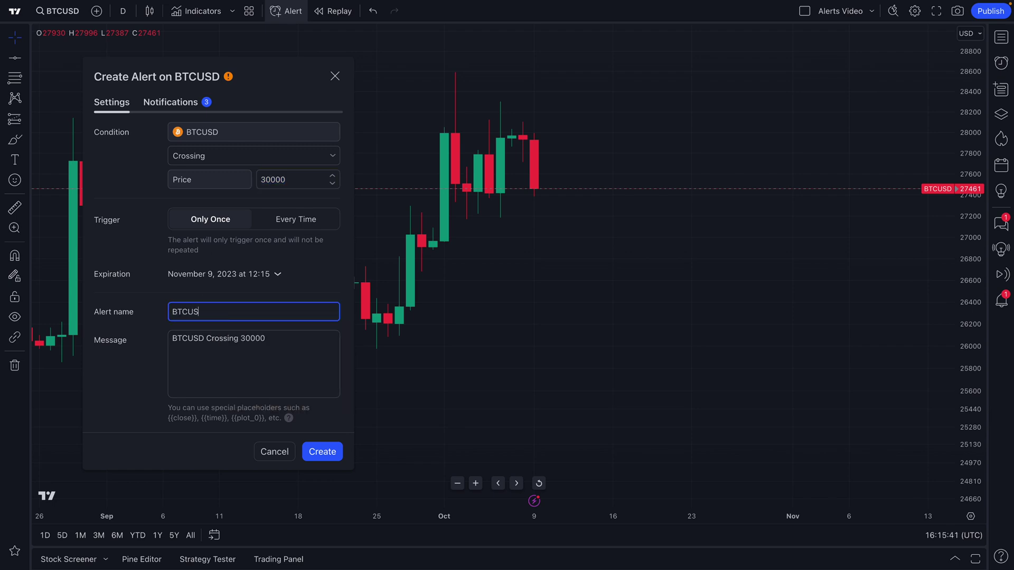
{"action": "type", "text": "D 30,000 Alert!"}
{"action": "left_click_drag", "start_coordinate": [170, 336], "coordinate": [268, 341]}
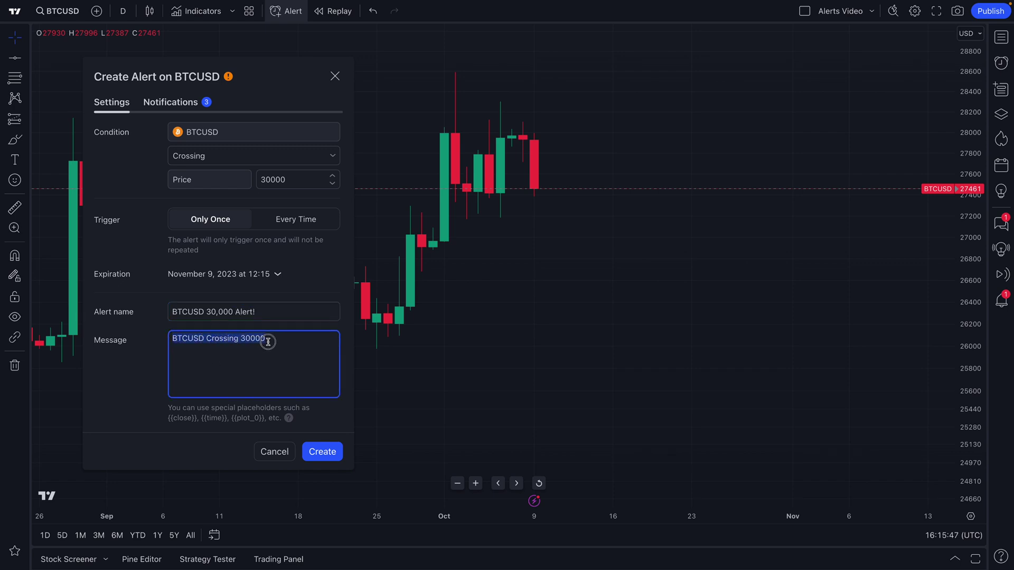
{"action": "left_click", "coordinate": [271, 341]}
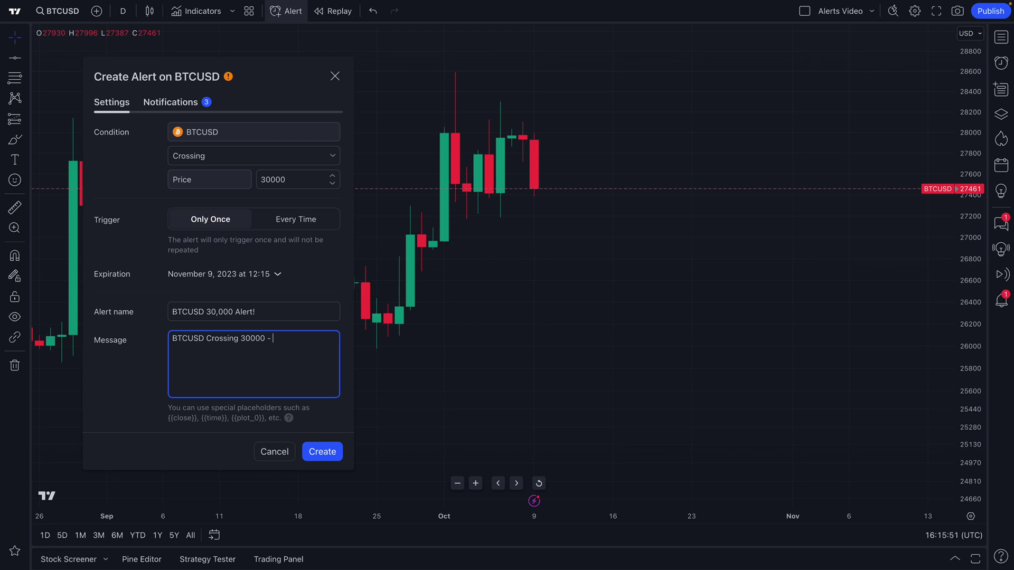
{"action": "type", "text": "- example video."}
Create the 30000 crossing alert and zoom out until its dashed line appears.
{"action": "left_click", "coordinate": [328, 450]}
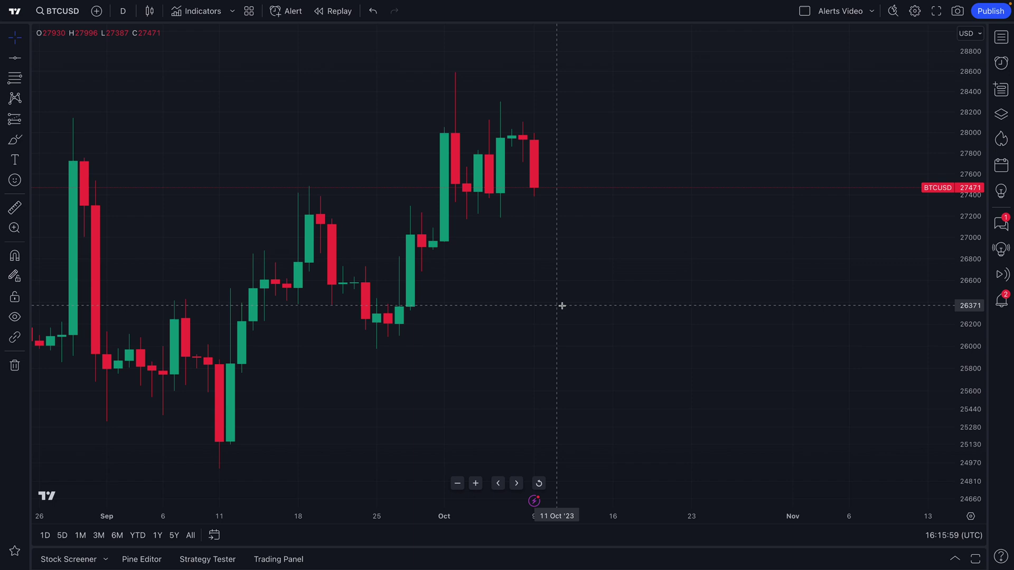
{"action": "scroll", "coordinate": [629, 315], "scroll_direction": "left", "scroll_amount": 2}
{"action": "scroll", "coordinate": [628, 315], "scroll_direction": "down", "scroll_amount": 5}
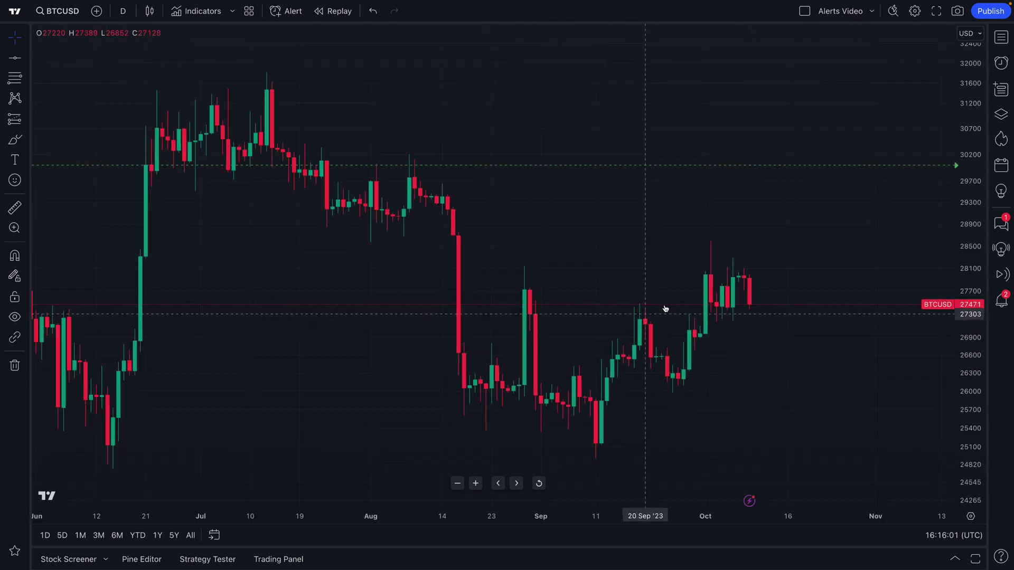
{"action": "scroll", "coordinate": [605, 279], "scroll_direction": "right", "scroll_amount": 5}
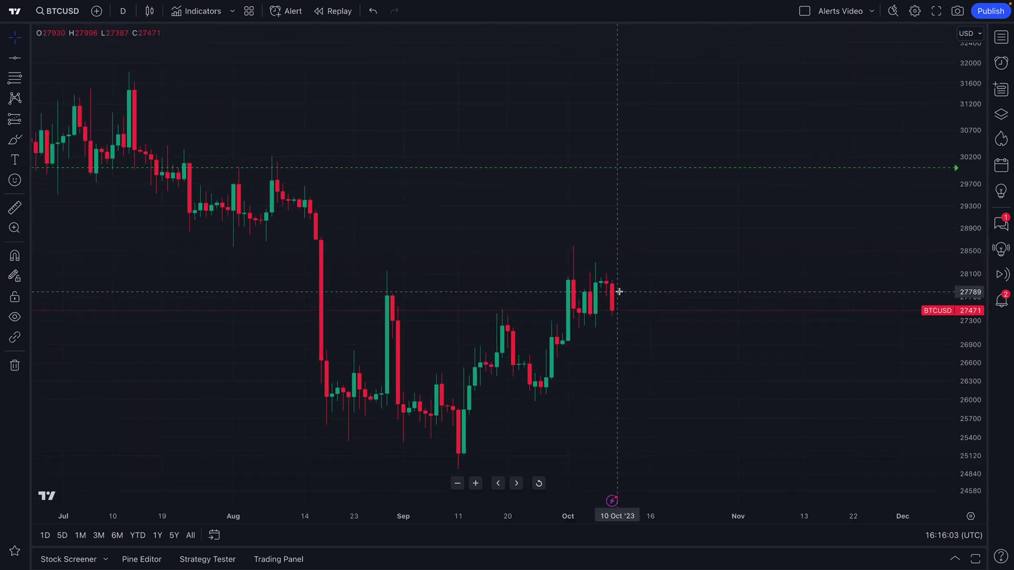
{"action": "scroll", "coordinate": [618, 292], "scroll_direction": "up", "scroll_amount": 1}
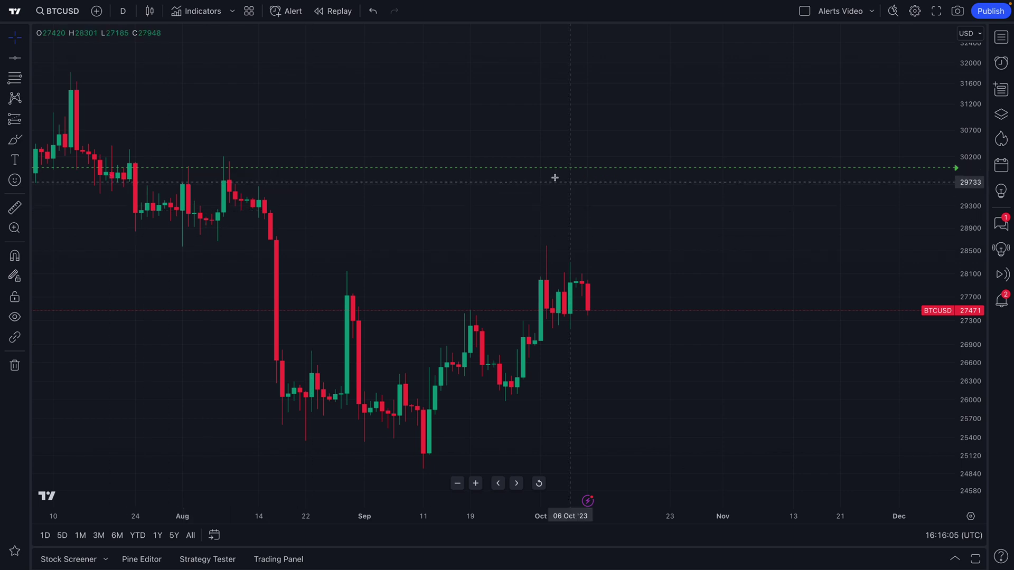
{"action": "mouse_move", "coordinate": [596, 170]}
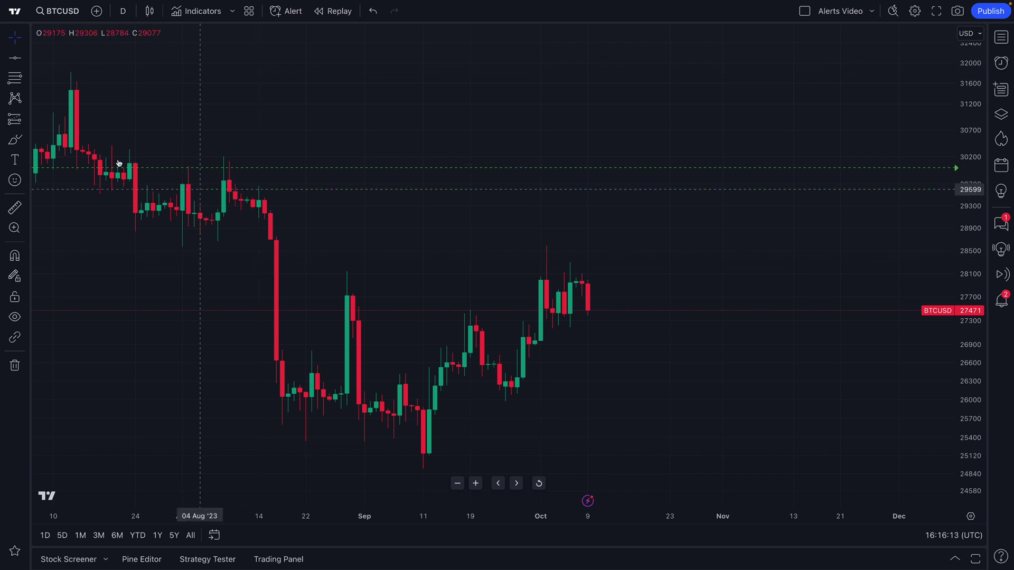
Draw a trial Brush stroke up to 30,000, undo it, and open the chart context menu.
{"action": "left_click", "coordinate": [15, 140]}
{"action": "mouse_move", "coordinate": [594, 311]}
{"action": "left_mouse_down"}
{"action": "mouse_move", "coordinate": [683, 264]}
{"action": "mouse_move", "coordinate": [749, 213]}
{"action": "mouse_move", "coordinate": [781, 165]}
{"action": "mouse_move", "coordinate": [772, 154]}
{"action": "mouse_move", "coordinate": [785, 147]}
{"action": "left_mouse_up"}
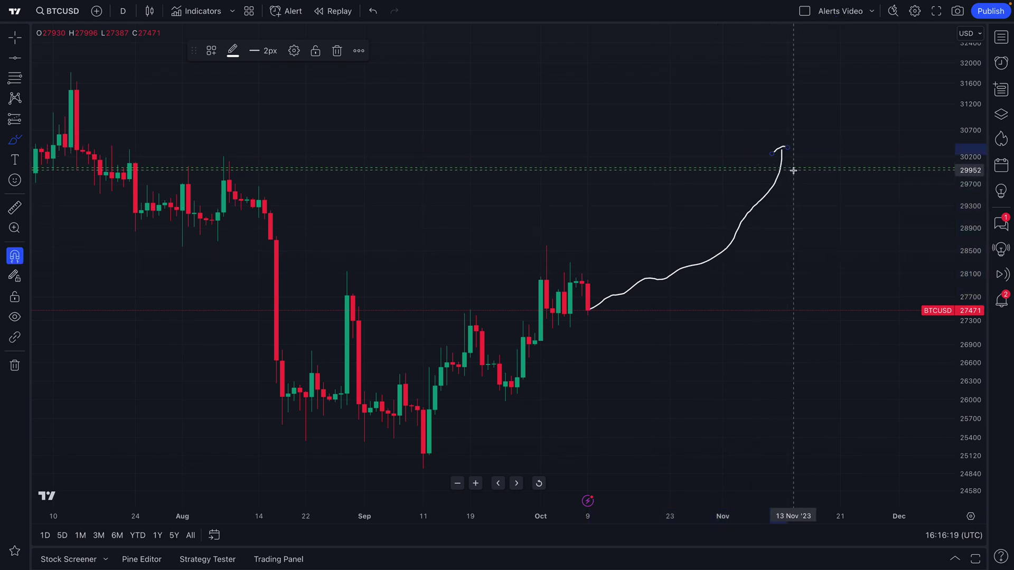
{"action": "key", "text": "ctrl+z"}
{"action": "left_click", "coordinate": [15, 37]}
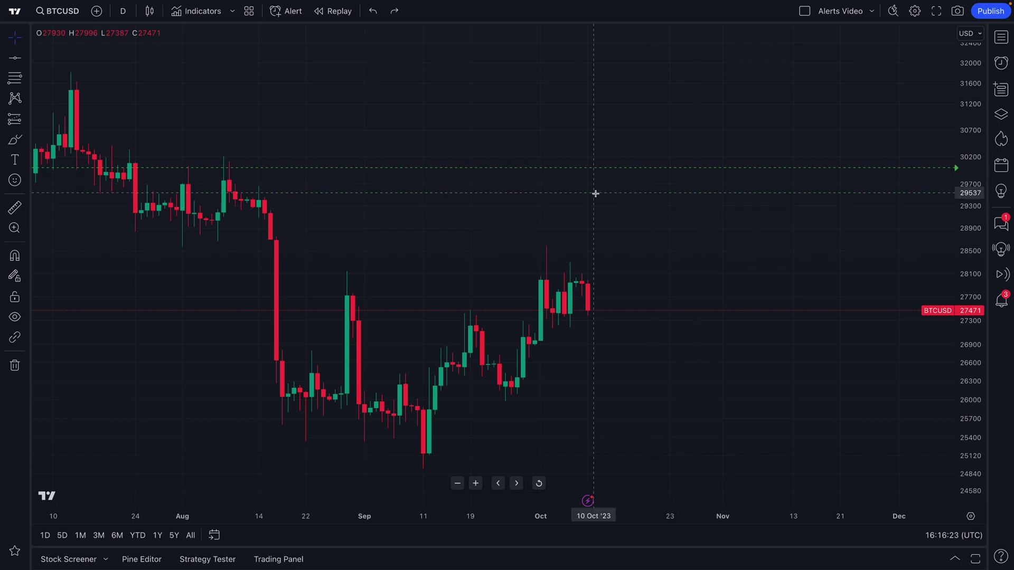
{"action": "right_click", "coordinate": [523, 115]}
Open Chart settings at Events and toggle Alert lines on chart off and back on.
{"action": "left_click", "coordinate": [581, 395]}
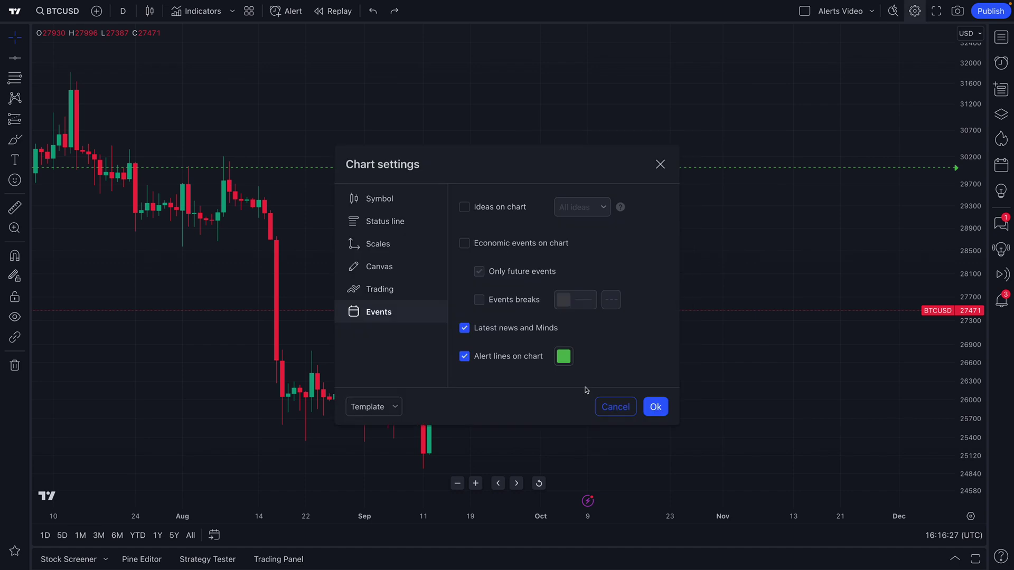
{"action": "left_click_drag", "start_coordinate": [546, 172], "coordinate": [275, 186]}
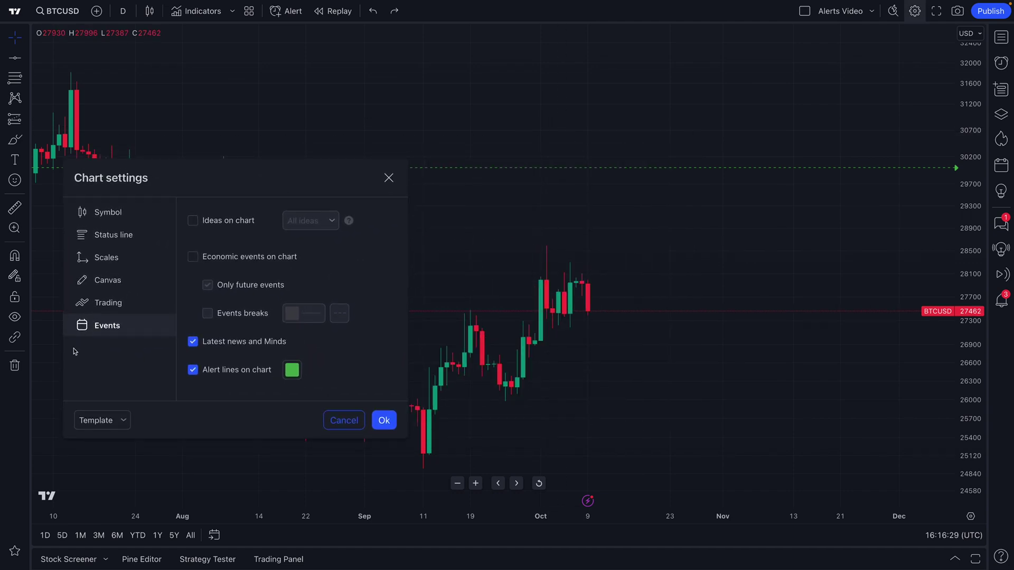
{"action": "left_click", "coordinate": [193, 371]}
{"action": "left_click", "coordinate": [193, 371]}
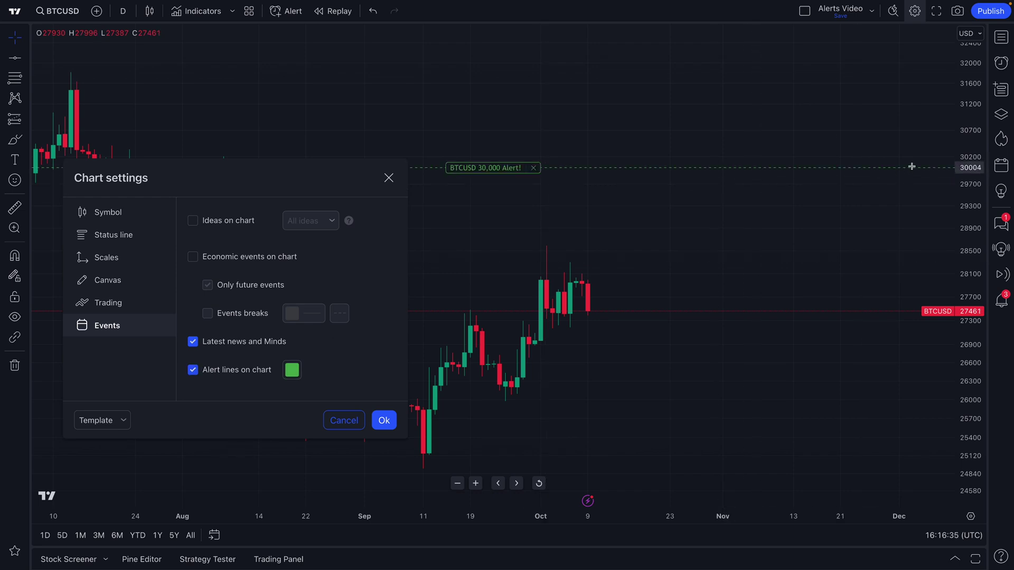
{"action": "left_click", "coordinate": [255, 369]}
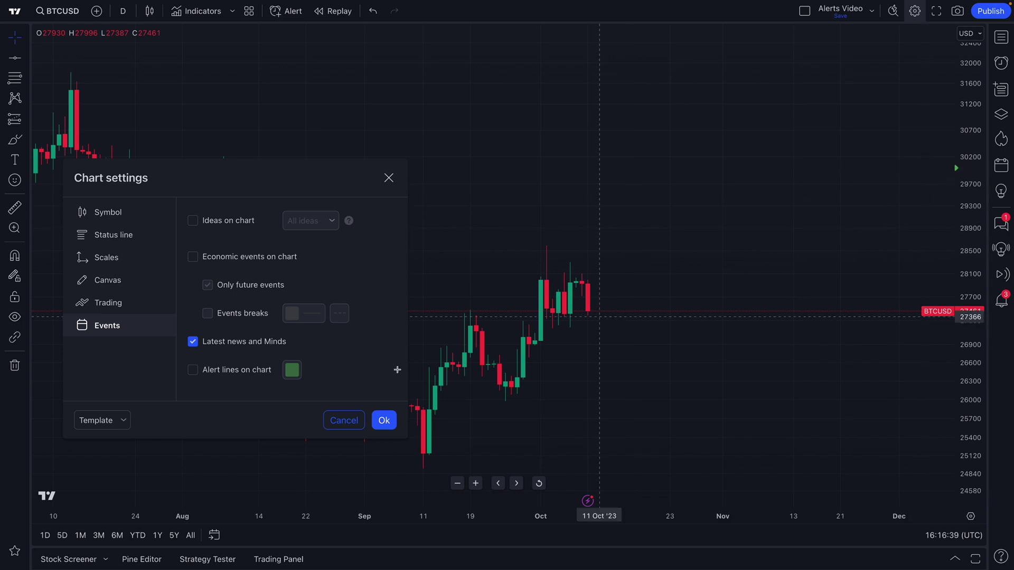
{"action": "left_click", "coordinate": [246, 376]}
Try the alert line colour swatches, settle on green, and close Chart settings.
{"action": "left_click", "coordinate": [292, 370]}
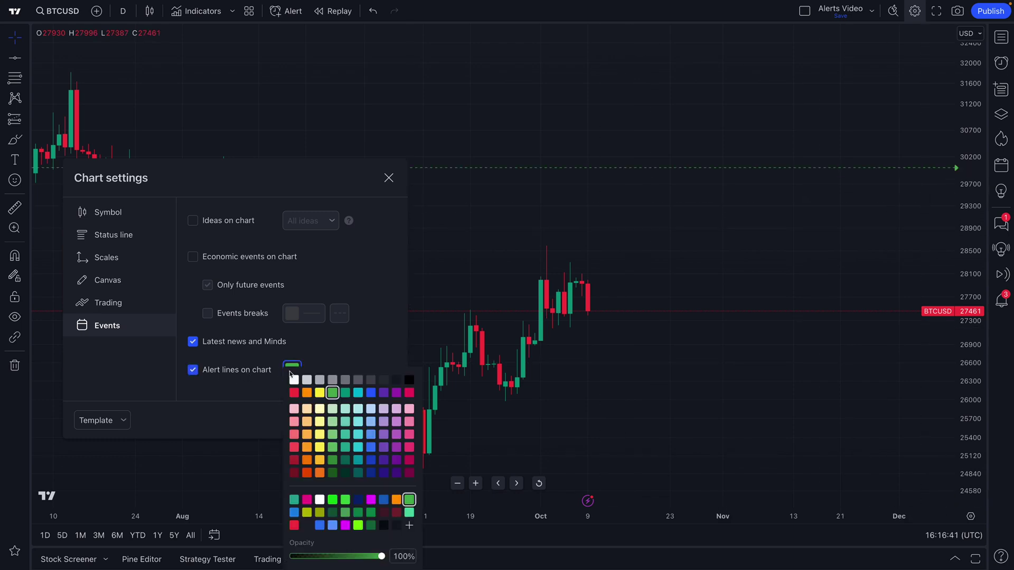
{"action": "left_click", "coordinate": [294, 392]}
{"action": "left_click", "coordinate": [307, 393]}
{"action": "left_click", "coordinate": [319, 393]}
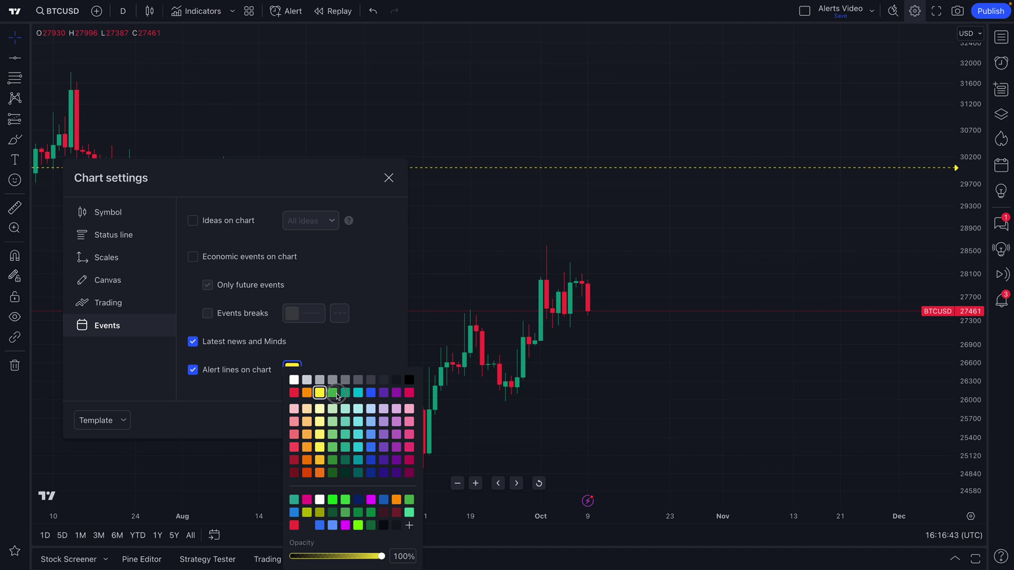
{"action": "left_click", "coordinate": [333, 393]}
{"action": "left_click", "coordinate": [345, 392]}
{"action": "left_click", "coordinate": [358, 393]}
{"action": "left_click", "coordinate": [370, 392]}
{"action": "left_click", "coordinate": [383, 393]}
{"action": "left_click", "coordinate": [396, 393]}
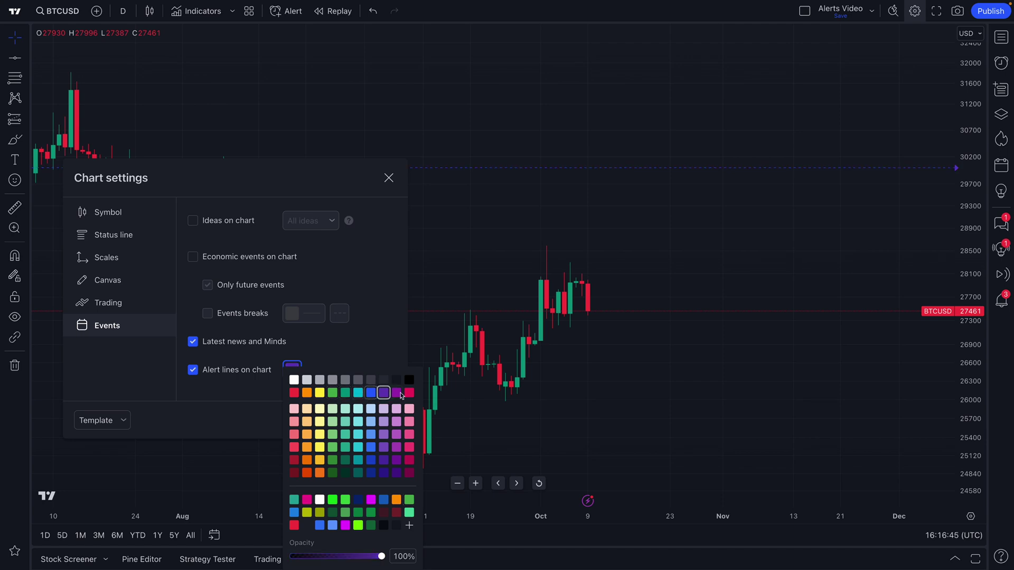
{"action": "left_click", "coordinate": [409, 392]}
{"action": "left_click", "coordinate": [332, 393]}
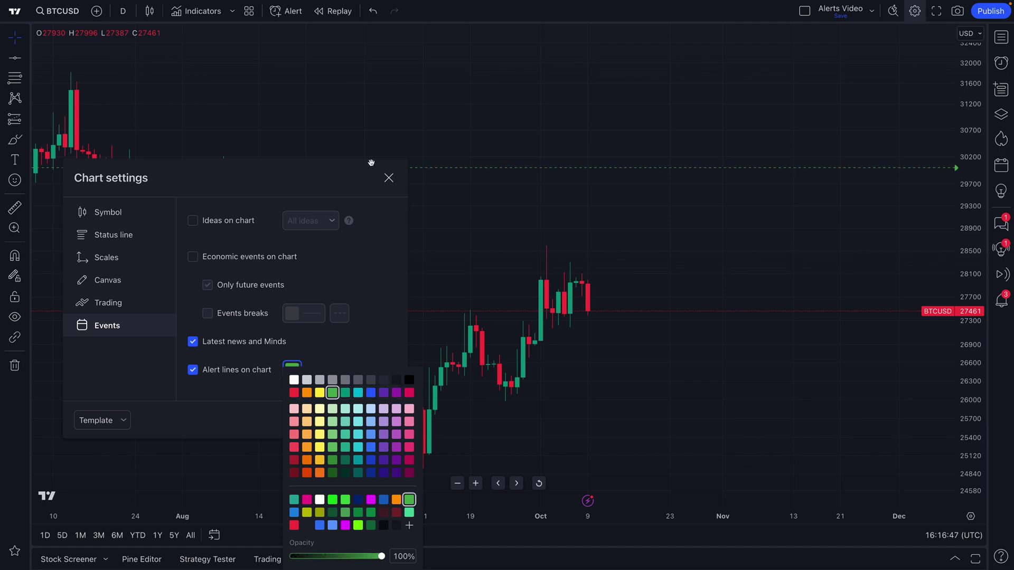
{"action": "left_click", "coordinate": [389, 178]}
{"action": "left_click", "coordinate": [389, 178]}
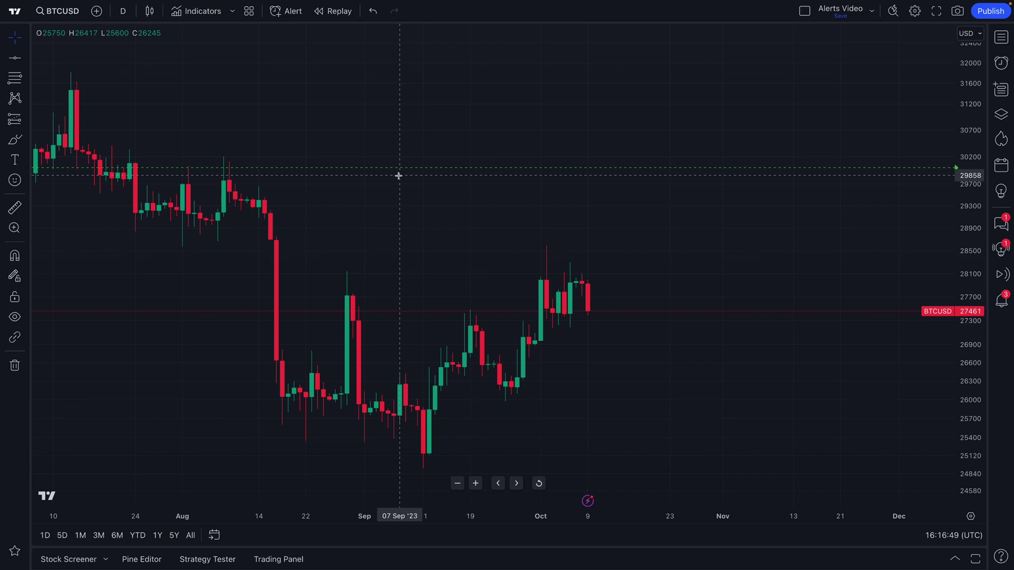
Open the Alerts panel from the right sidebar and scroll through the saved alerts.
{"action": "left_click", "coordinate": [999, 63]}
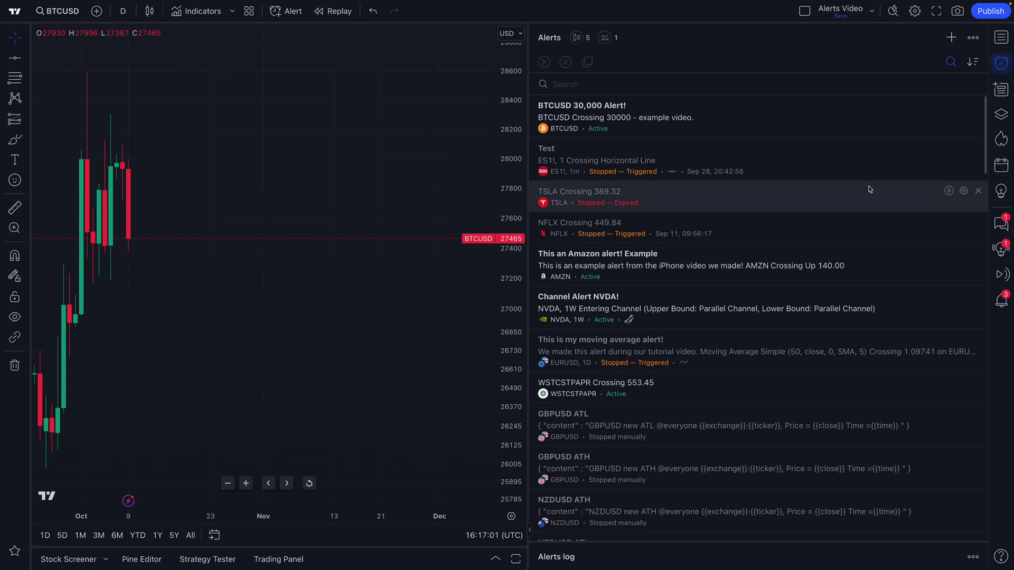
{"action": "mouse_move", "coordinate": [801, 201]}
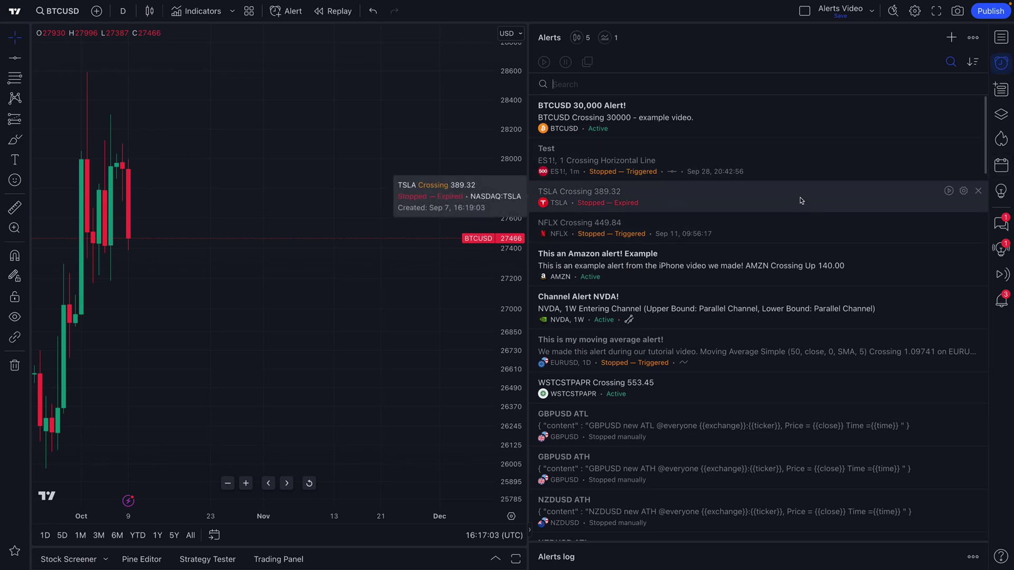
{"action": "scroll", "coordinate": [801, 204], "scroll_direction": "down", "scroll_amount": 7}
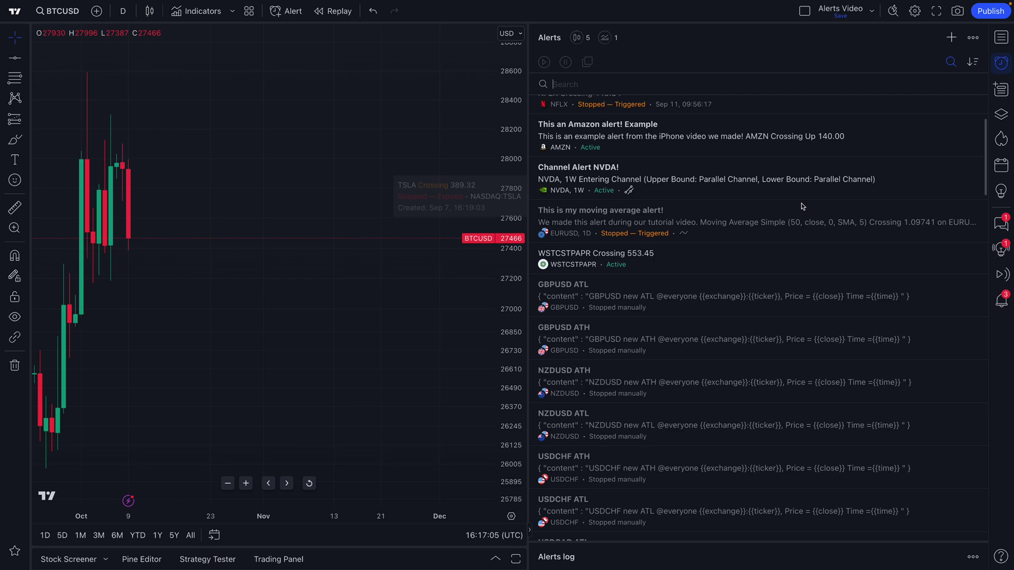
{"action": "scroll", "coordinate": [801, 206], "scroll_direction": "down", "scroll_amount": 8}
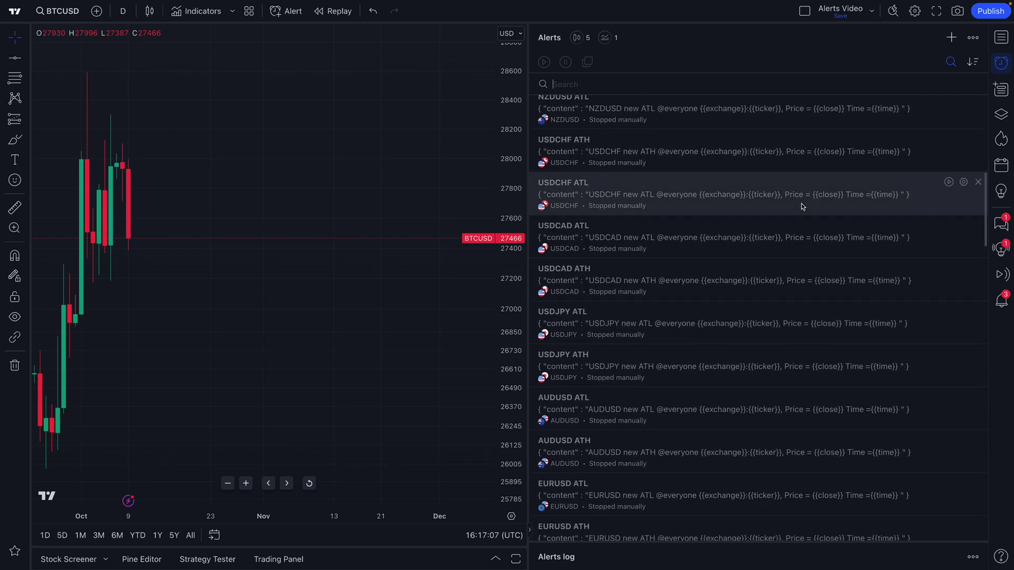
{"action": "scroll", "coordinate": [802, 204], "scroll_direction": "down", "scroll_amount": 15}
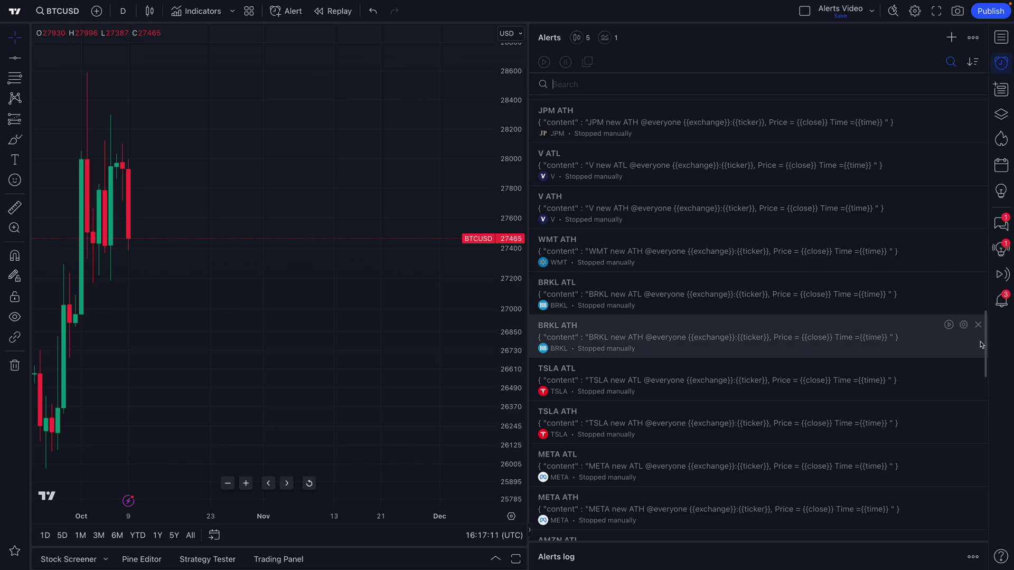
{"action": "scroll", "coordinate": [895, 300], "scroll_direction": "down", "scroll_amount": 2}
{"action": "scroll", "coordinate": [844, 279], "scroll_direction": "down", "scroll_amount": 12}
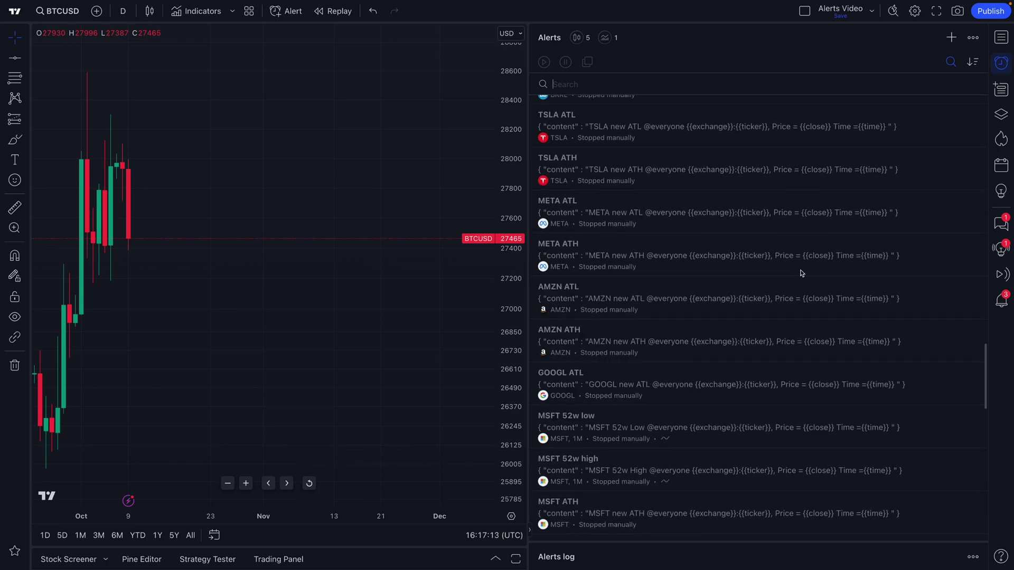
{"action": "scroll", "coordinate": [801, 272], "scroll_direction": "up", "scroll_amount": 12}
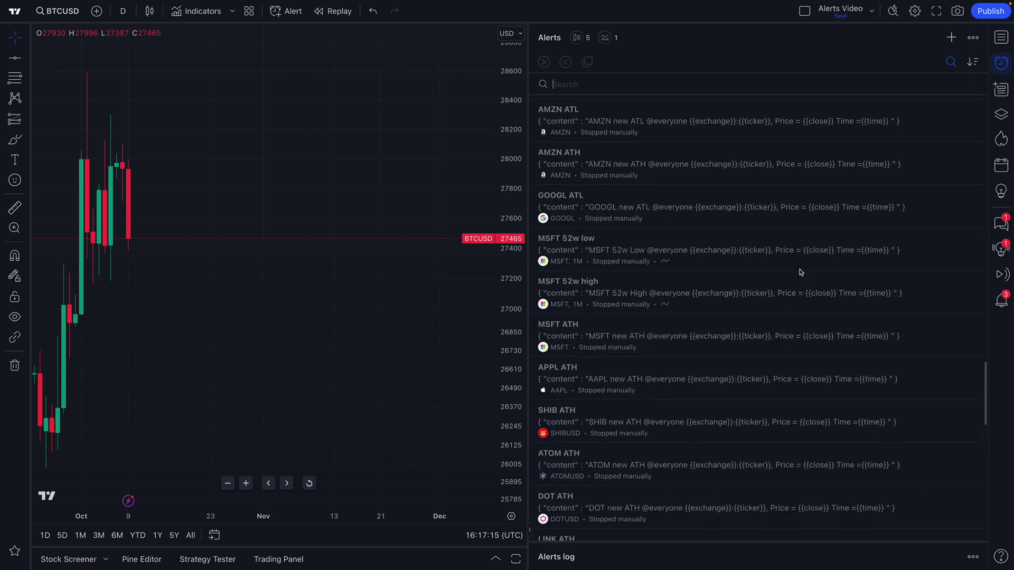
{"action": "scroll", "coordinate": [800, 272], "scroll_direction": "up", "scroll_amount": 15}
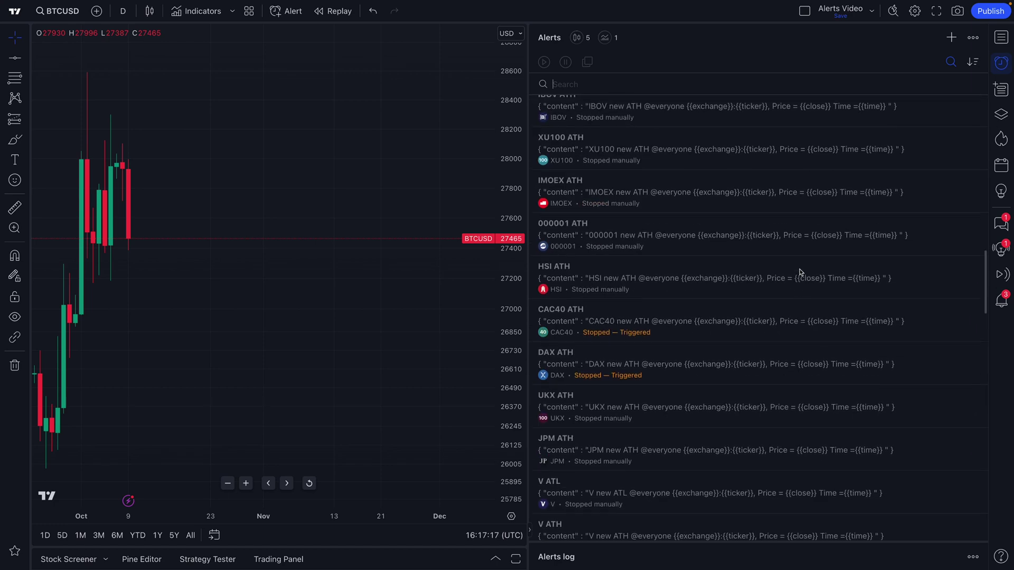
{"action": "scroll", "coordinate": [801, 272], "scroll_direction": "up", "scroll_amount": 10}
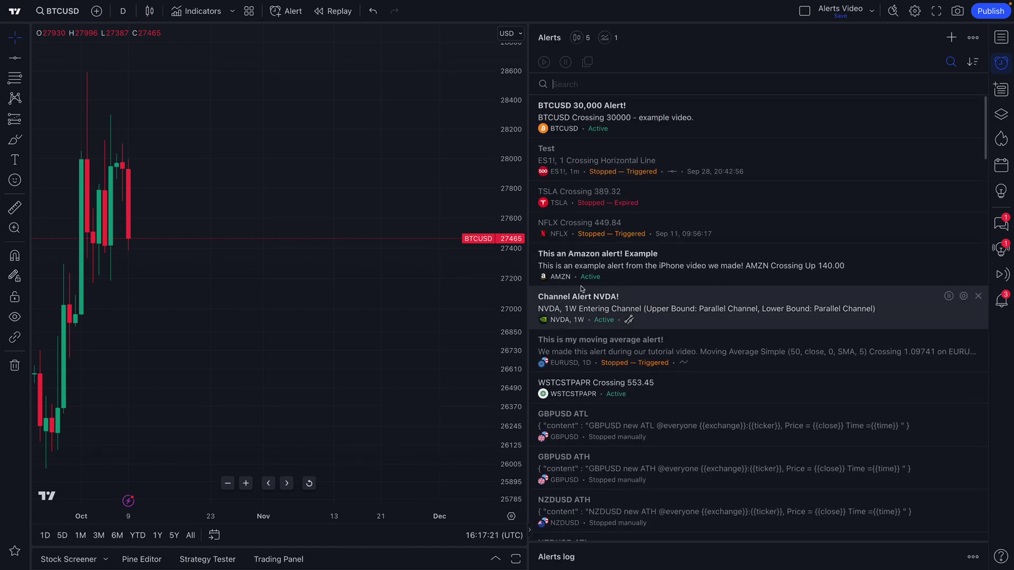
{"action": "mouse_move", "coordinate": [630, 314]}
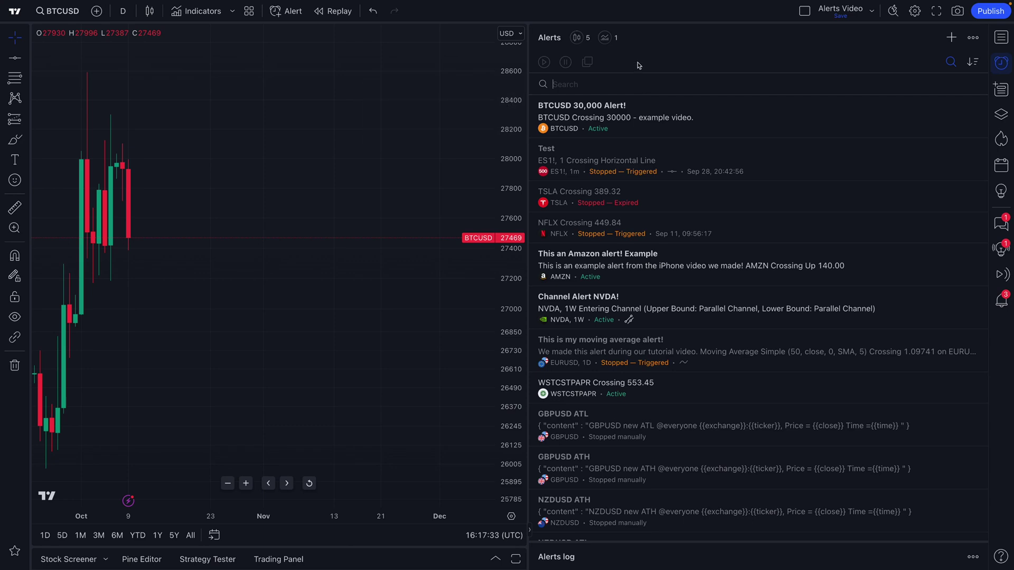
{"action": "mouse_move", "coordinate": [575, 40]}
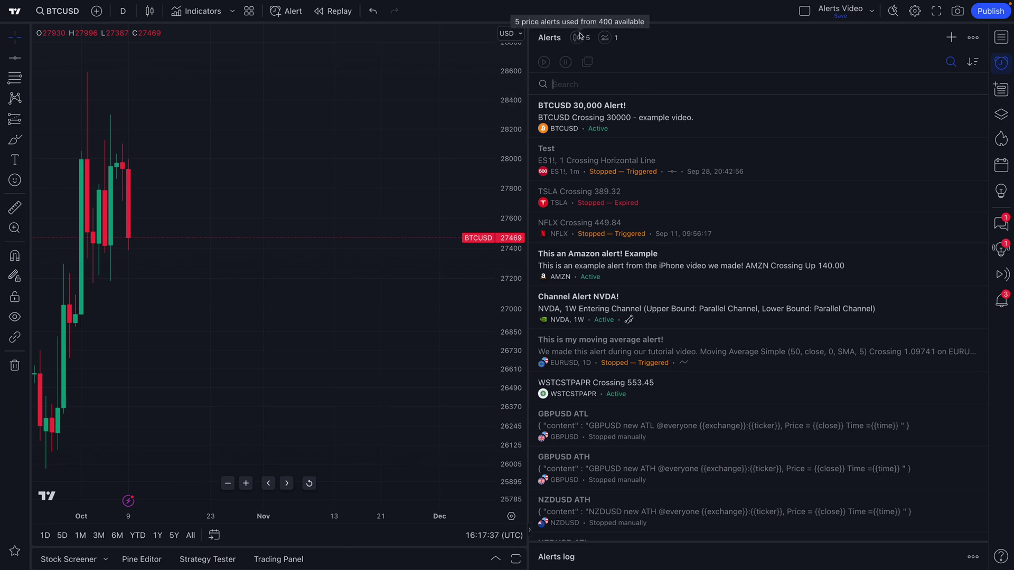
{"action": "mouse_move", "coordinate": [610, 41]}
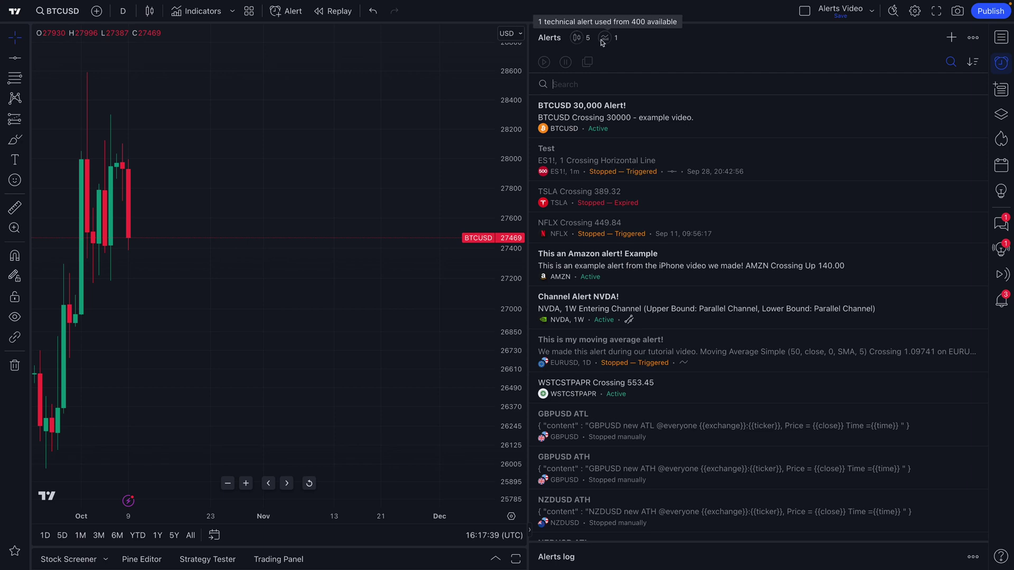
{"action": "left_click", "coordinate": [970, 63]}
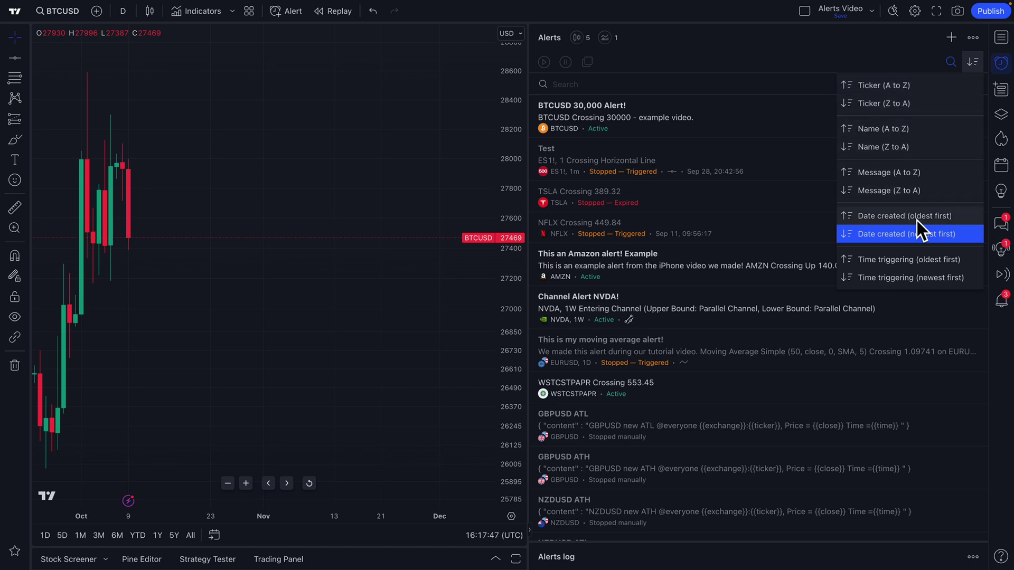
{"action": "left_click", "coordinate": [907, 62]}
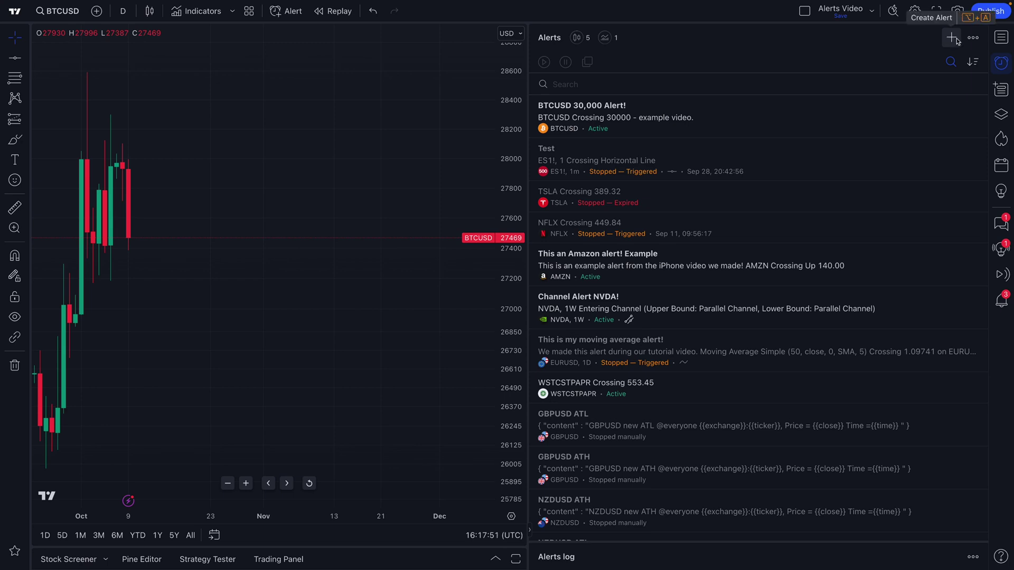
{"action": "left_click", "coordinate": [971, 39]}
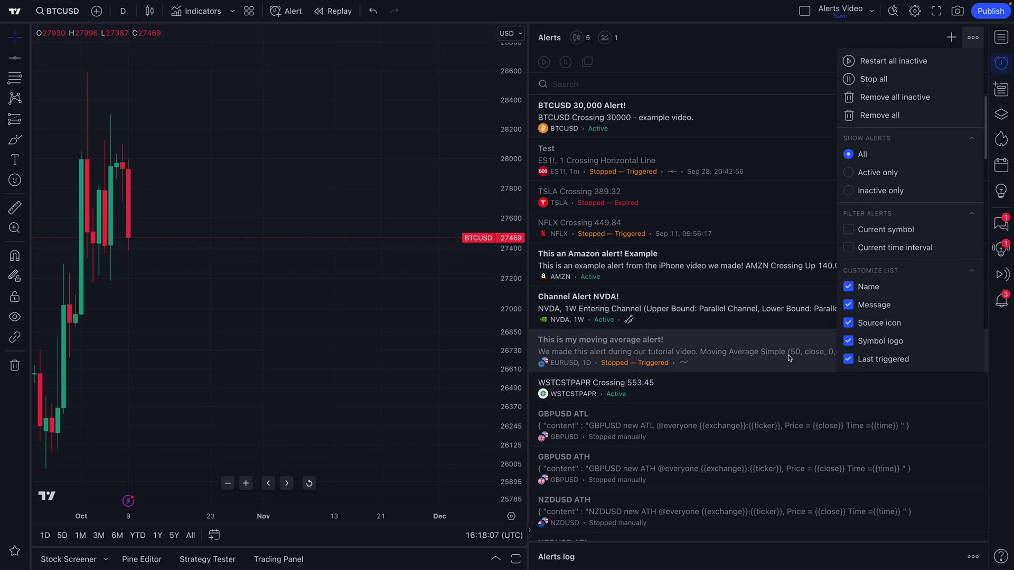
{"action": "left_click", "coordinate": [756, 52]}
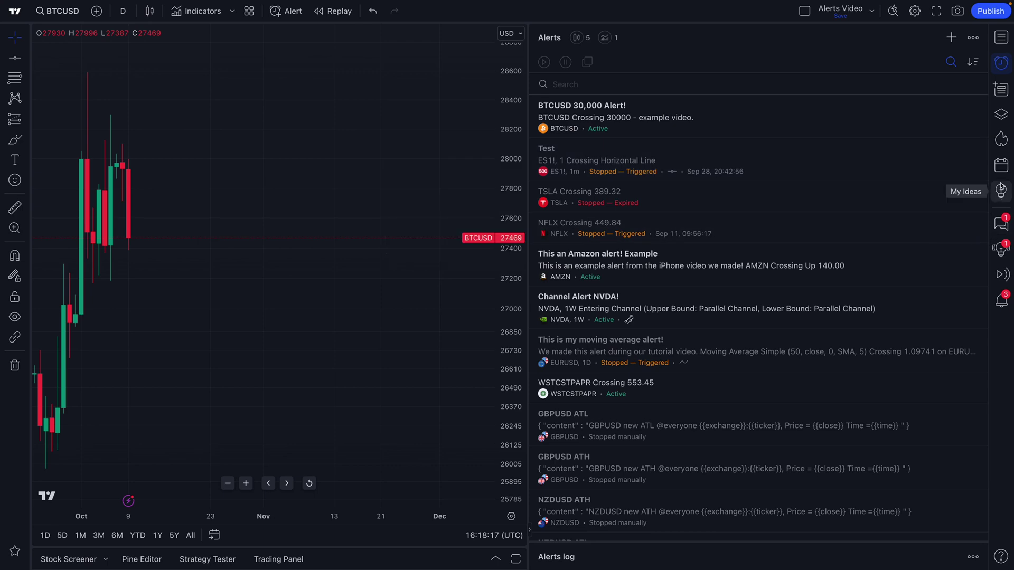
Close the Alerts panel, zoom the chart, and open the line drawing tools.
{"action": "left_click", "coordinate": [1001, 62]}
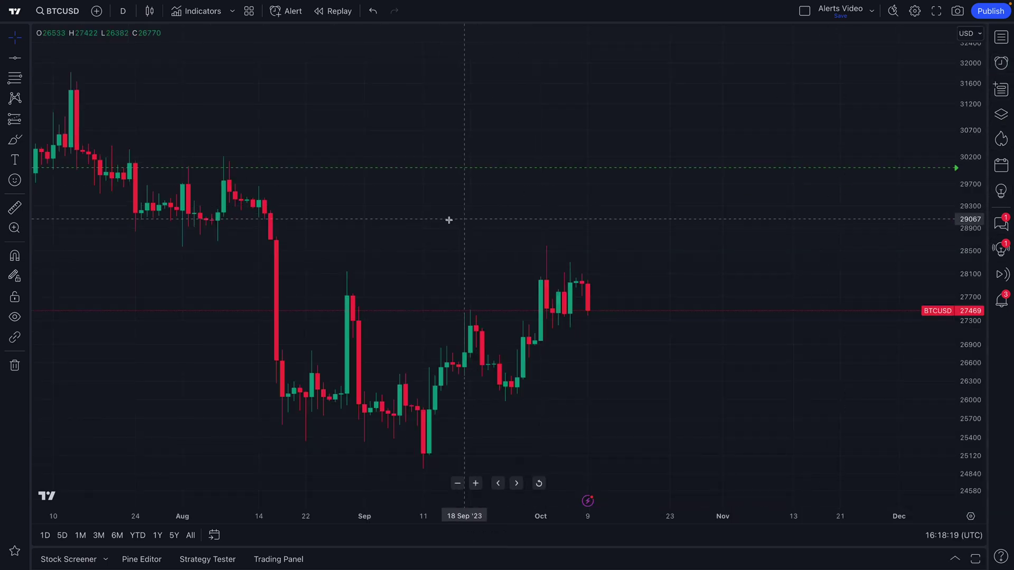
{"action": "scroll", "coordinate": [402, 222], "scroll_direction": "up", "scroll_amount": 2}
{"action": "scroll", "coordinate": [392, 227], "scroll_direction": "up", "scroll_amount": 2}
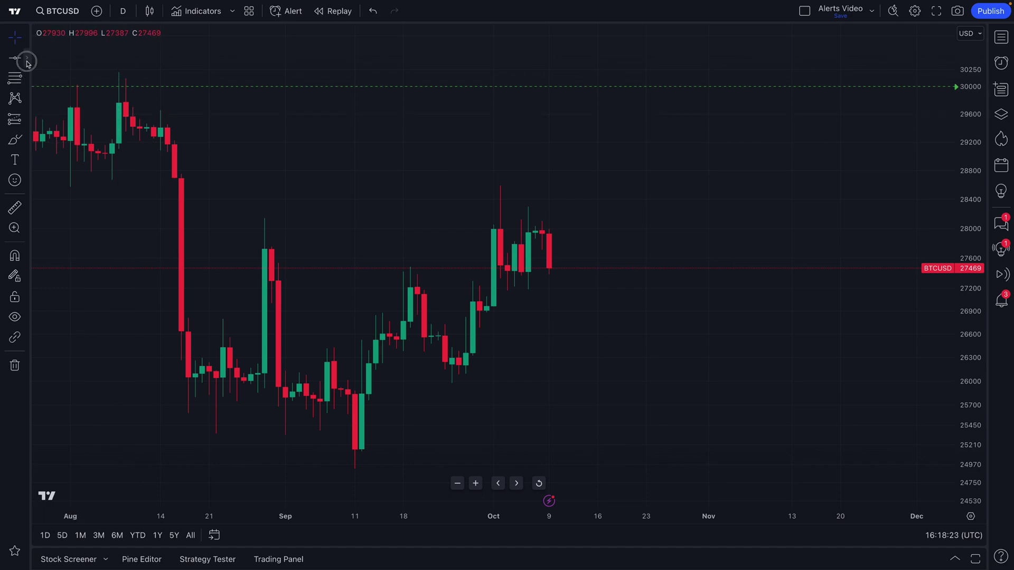
{"action": "left_click", "coordinate": [27, 60]}
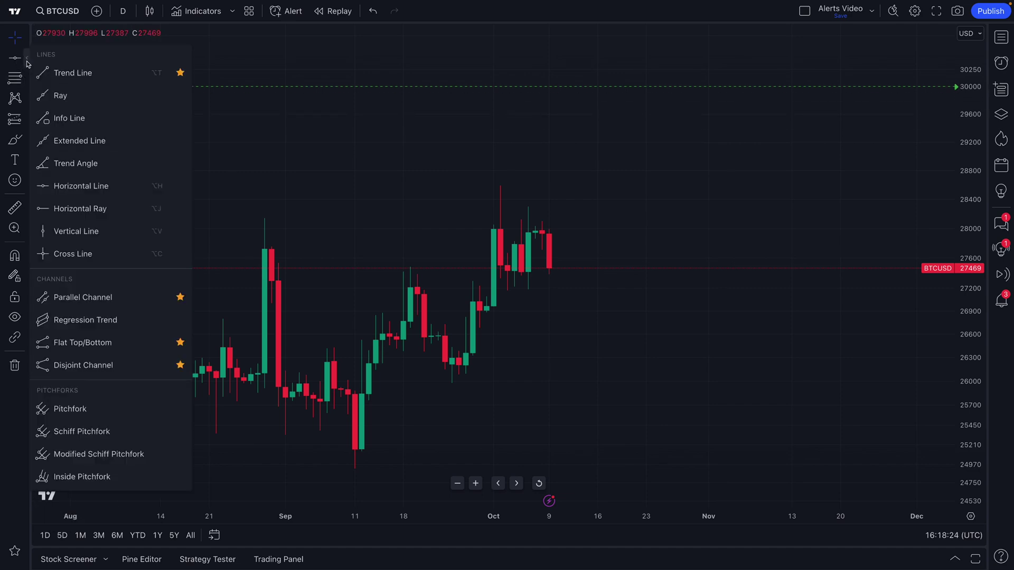
Browse the technical indicators, close the list, and zoom out to a Mar–Dec view.
{"action": "left_click", "coordinate": [196, 11]}
{"action": "left_click", "coordinate": [312, 238]}
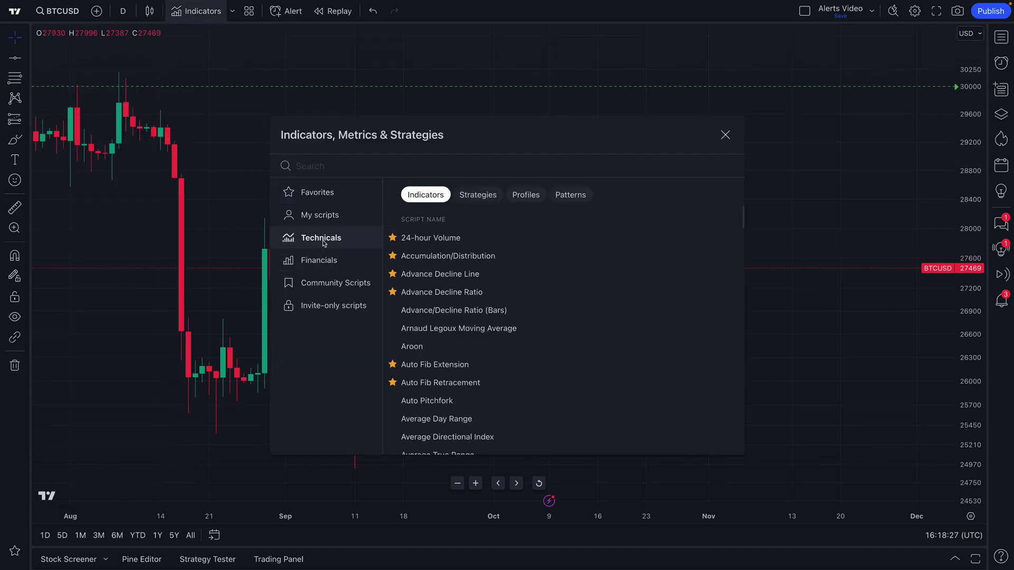
{"action": "left_click", "coordinate": [725, 135]}
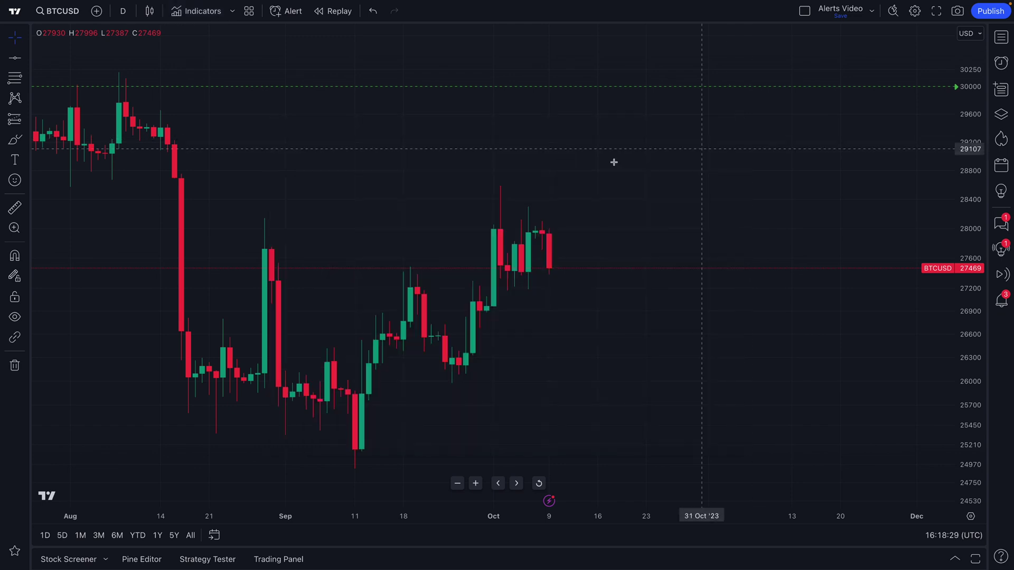
{"action": "scroll", "coordinate": [194, 239], "scroll_direction": "down", "scroll_amount": 6}
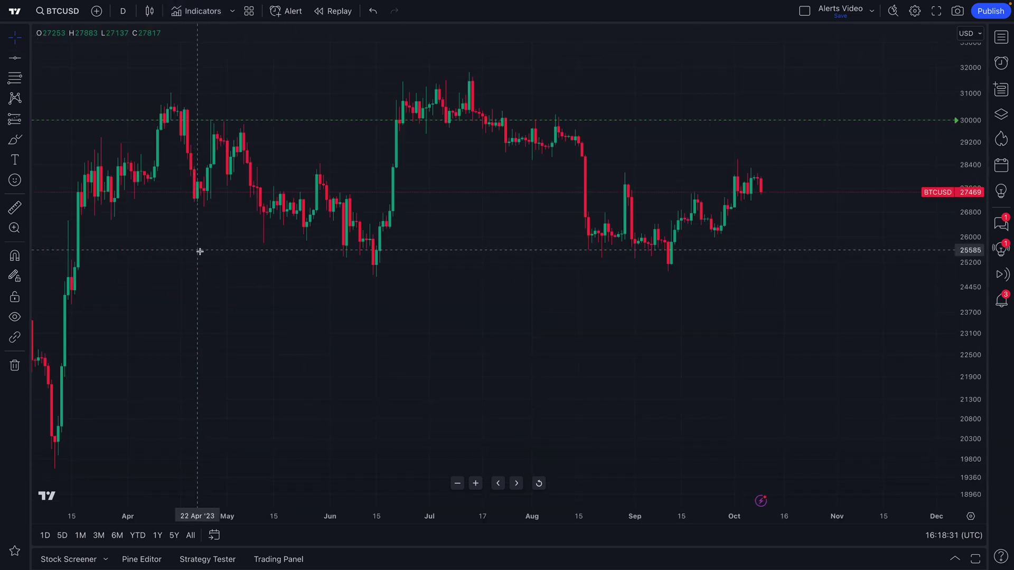
Place a horizontal line at 25145 under the June and September lows and bring up its options.
{"action": "left_click", "coordinate": [15, 63]}
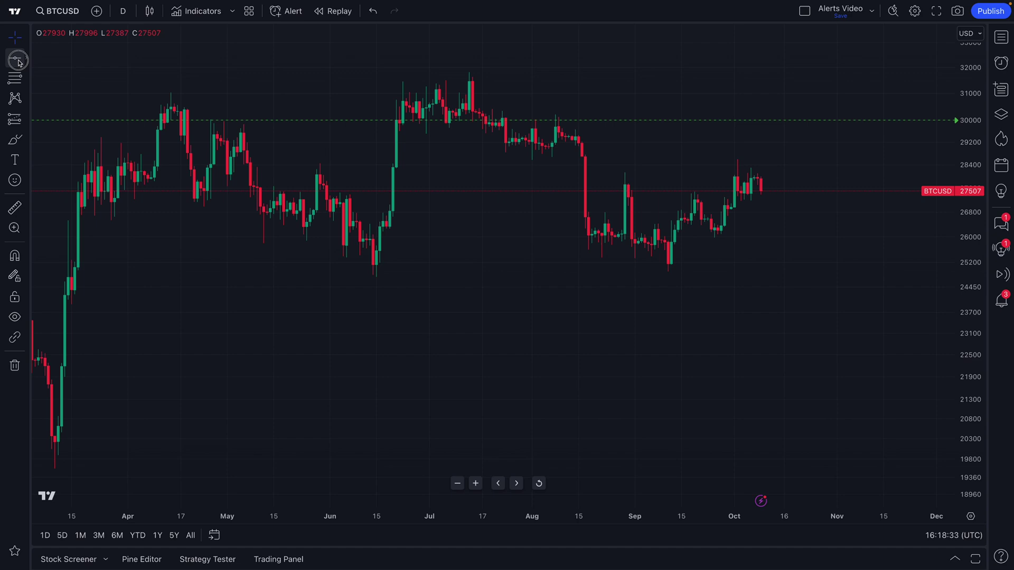
{"action": "left_click", "coordinate": [638, 264]}
{"action": "scroll", "coordinate": [527, 291], "scroll_direction": "up", "scroll_amount": 3}
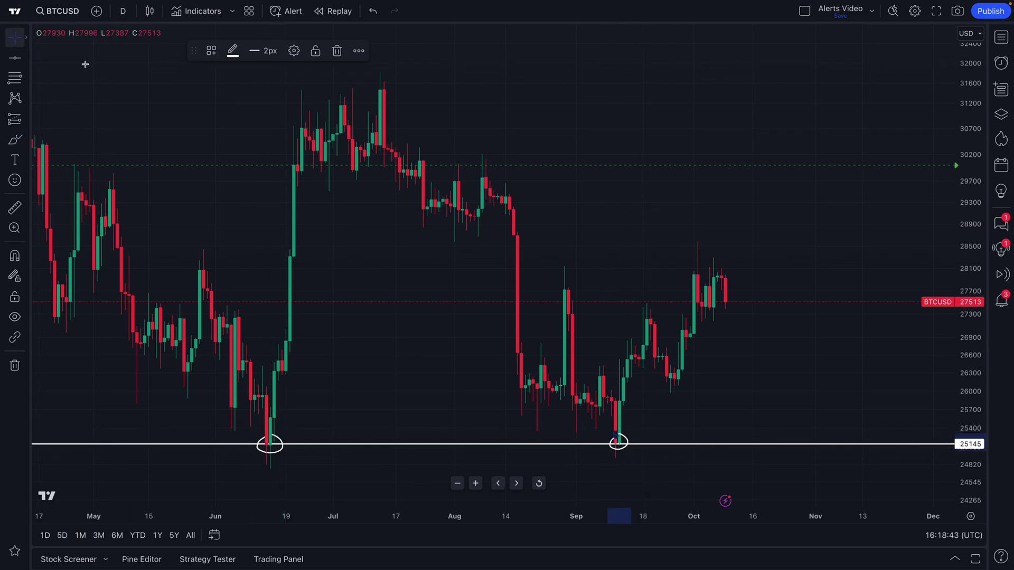
{"action": "right_click", "coordinate": [754, 446]}
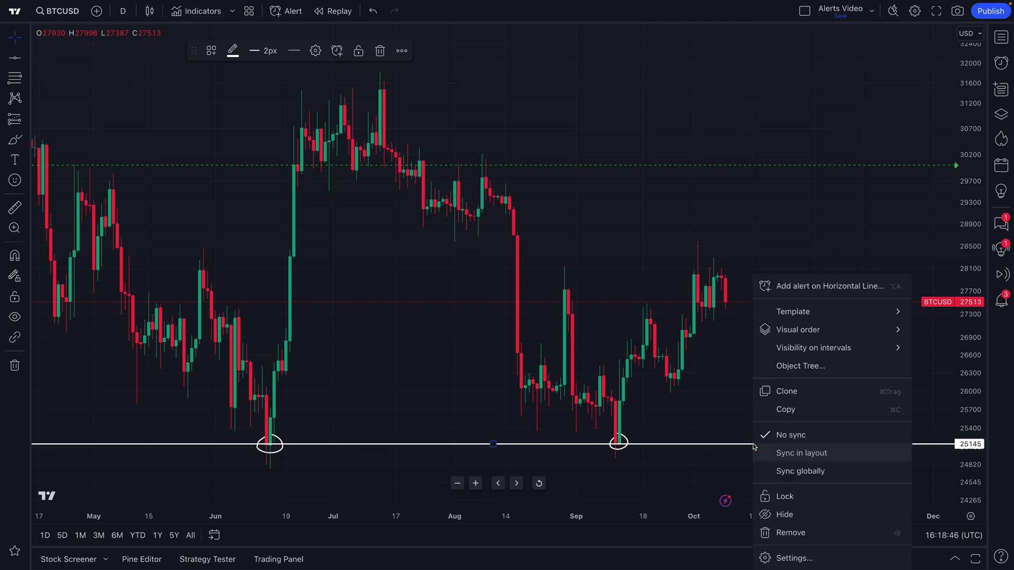
Add an alert on the horizontal line and name it 'BTCUSD Support Line'.
{"action": "left_click", "coordinate": [813, 289]}
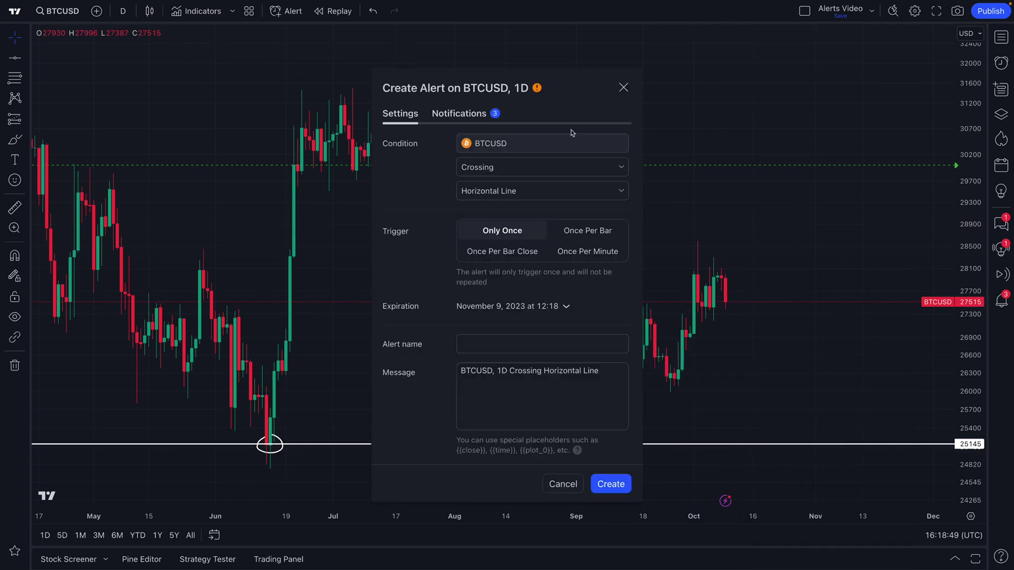
{"action": "left_click_drag", "start_coordinate": [564, 102], "coordinate": [269, 92]}
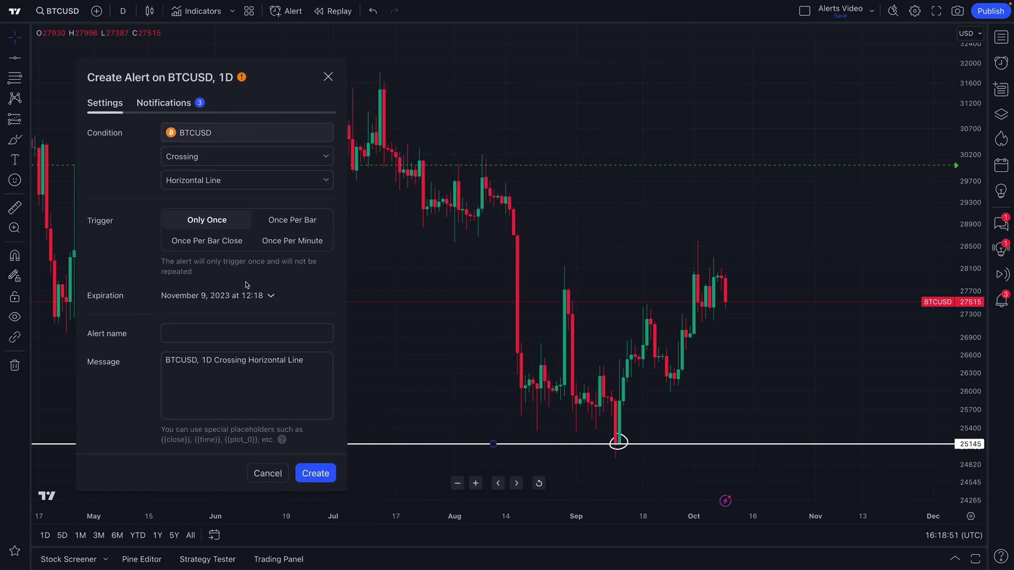
{"action": "left_click", "coordinate": [205, 336]}
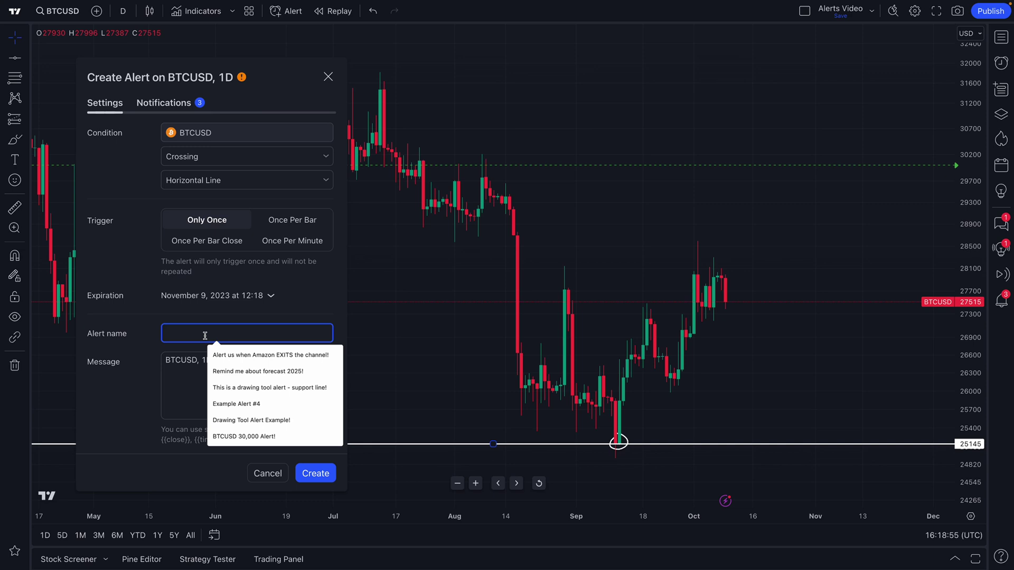
{"action": "type", "text": "BTCUSD Support Line"}
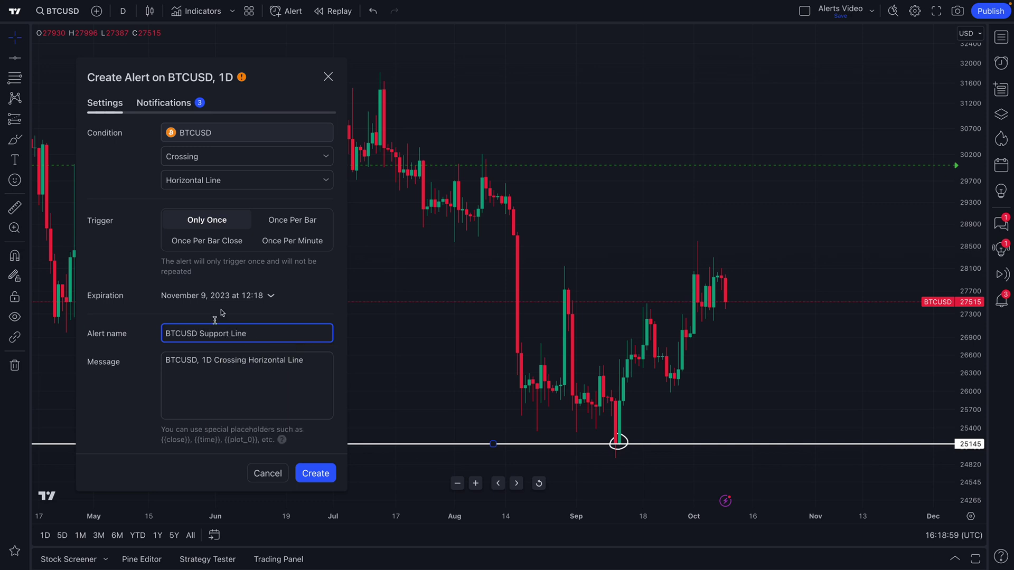
Keep the 3 Notes Reverb notification sound and create the support line alert.
{"action": "left_click", "coordinate": [162, 104]}
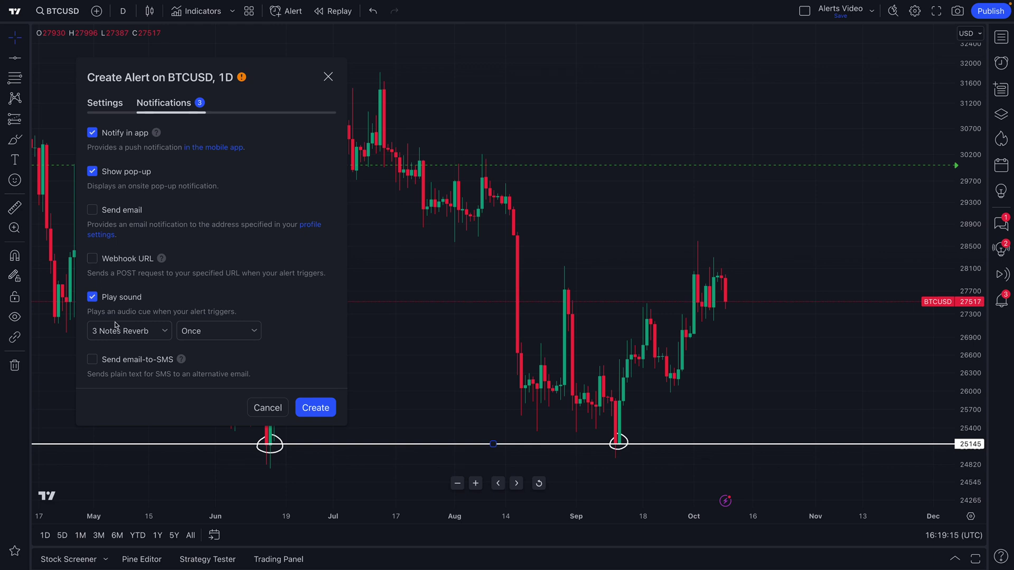
{"action": "left_click", "coordinate": [141, 335]}
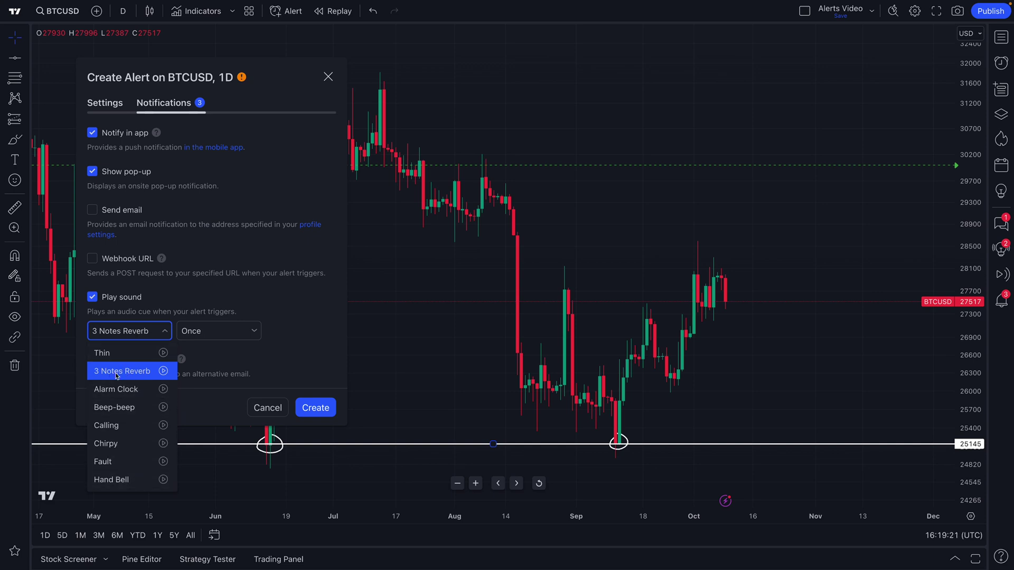
{"action": "left_click", "coordinate": [132, 375]}
{"action": "left_click", "coordinate": [104, 111]}
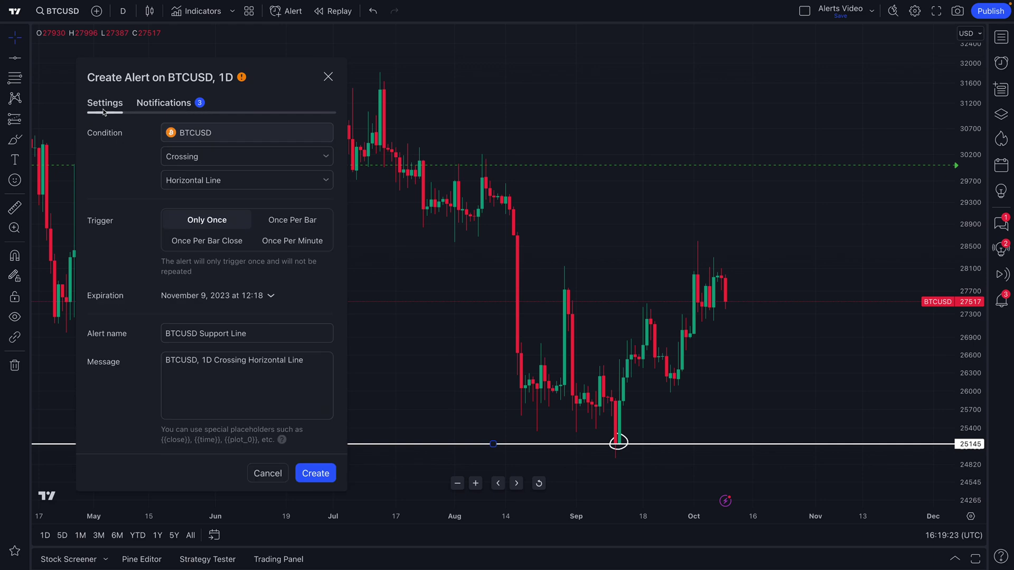
{"action": "left_click", "coordinate": [327, 475]}
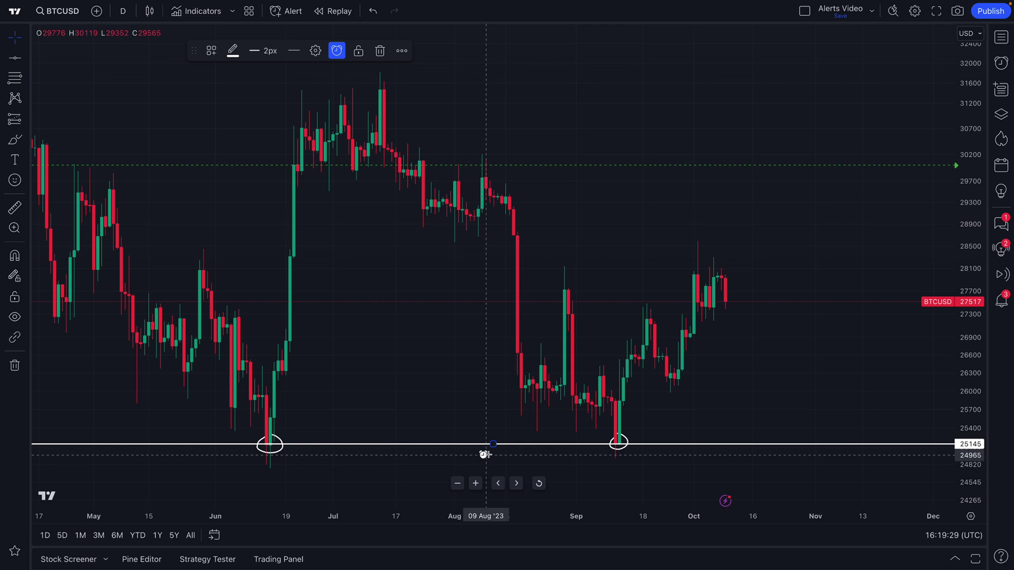
Search indicators for 'mov', add Moving Average Simple, and open its settings.
{"action": "left_click", "coordinate": [459, 407]}
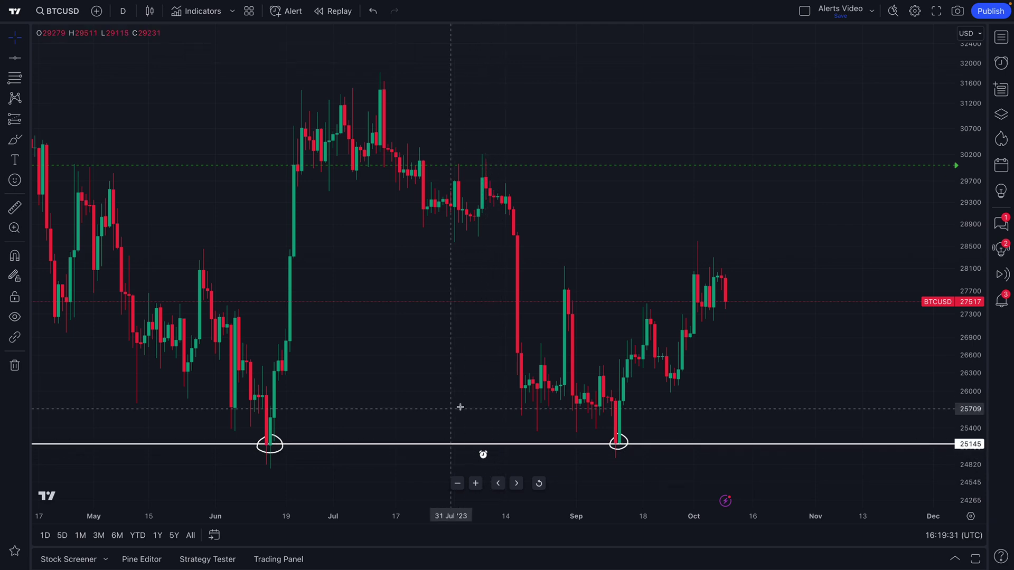
{"action": "key", "text": "slash"}
{"action": "type", "text": "mo"}
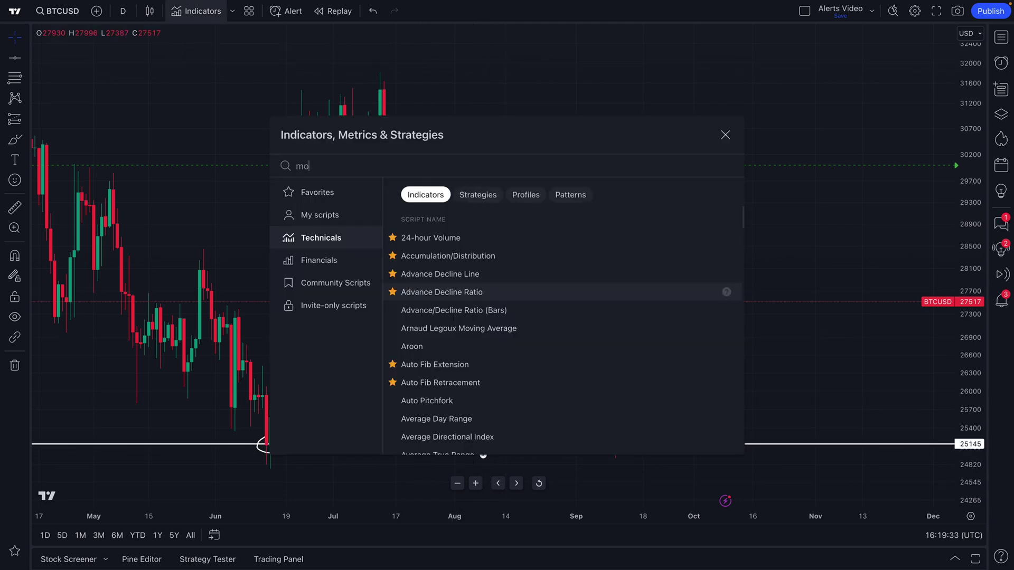
{"action": "type", "text": "v"}
{"action": "left_click", "coordinate": [471, 211]}
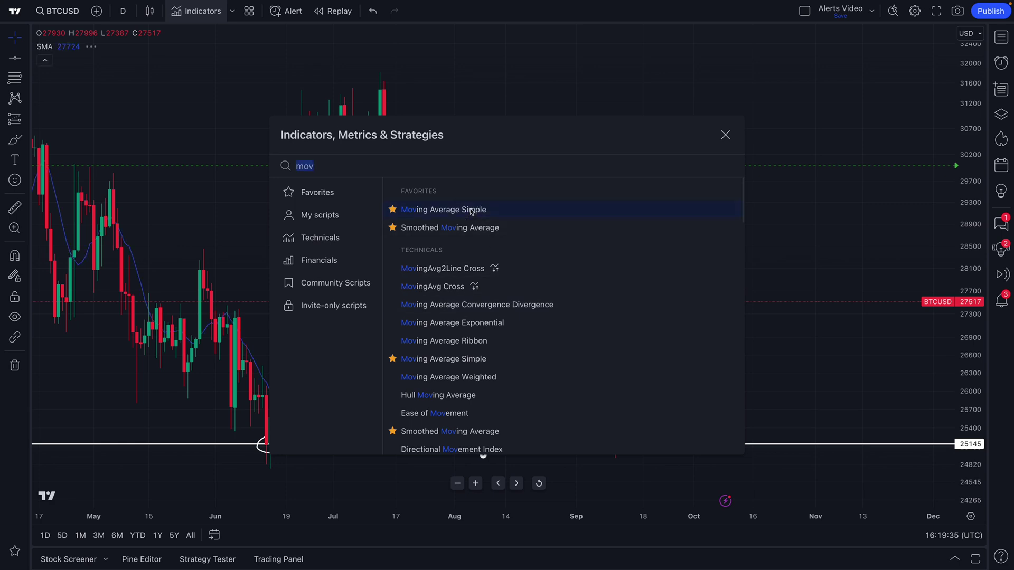
{"action": "left_click", "coordinate": [724, 135]}
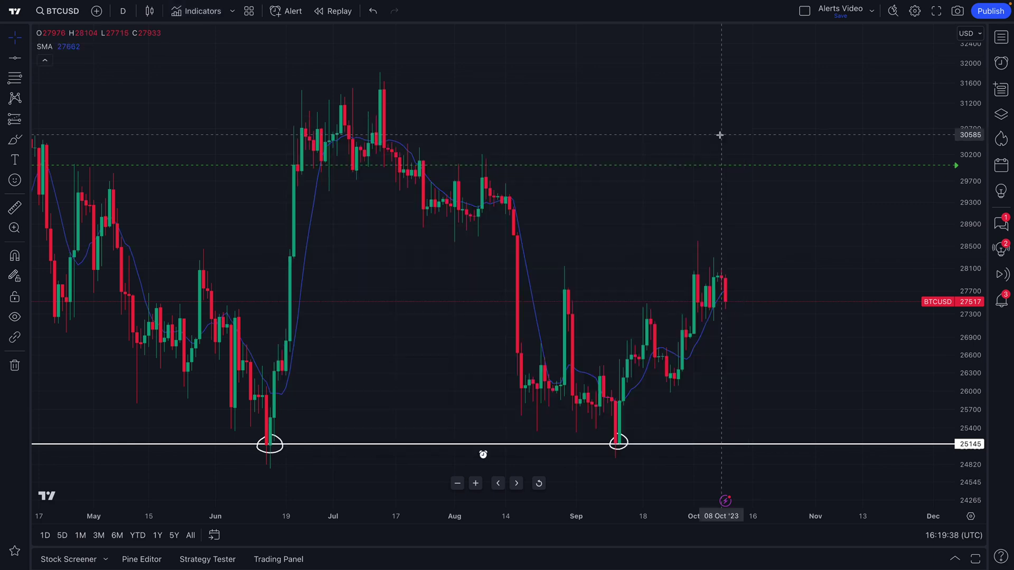
{"action": "double_click", "coordinate": [531, 295]}
Change the moving average's Length input to 50 and apply the new SMA settings.
{"action": "left_click", "coordinate": [477, 179]}
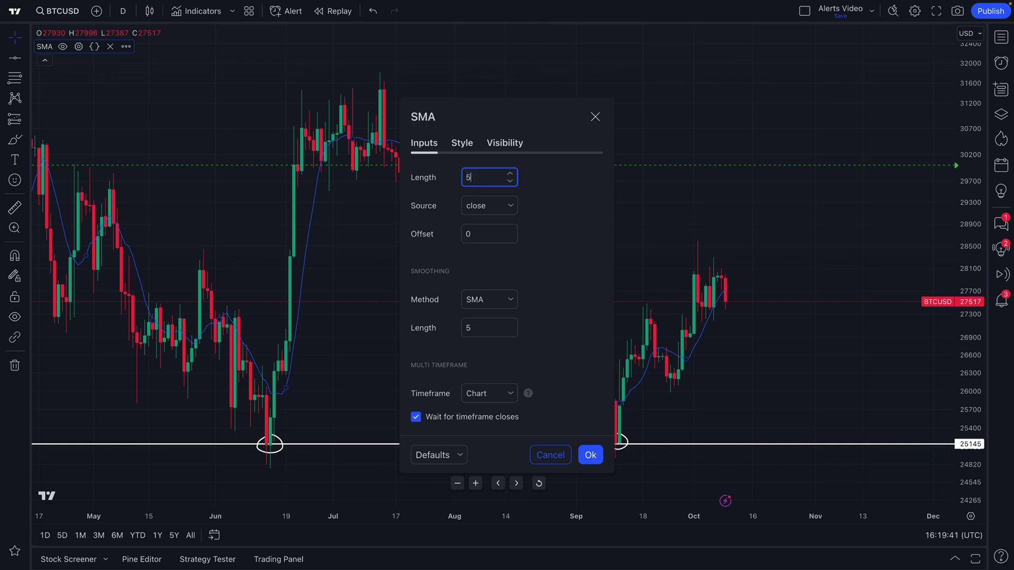
{"action": "type", "text": "50"}
{"action": "left_click", "coordinate": [590, 454]}
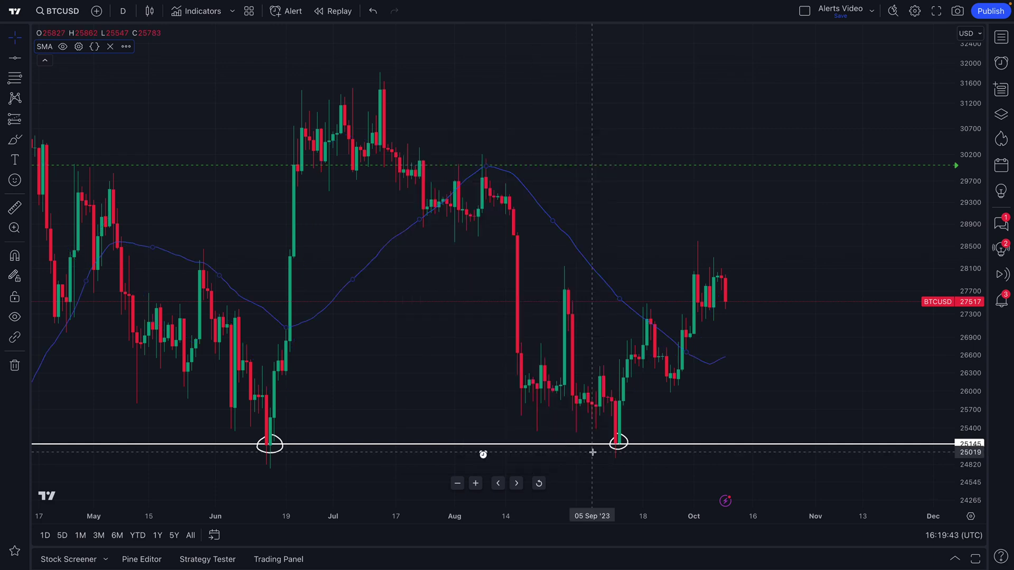
{"action": "right_click", "coordinate": [716, 365]}
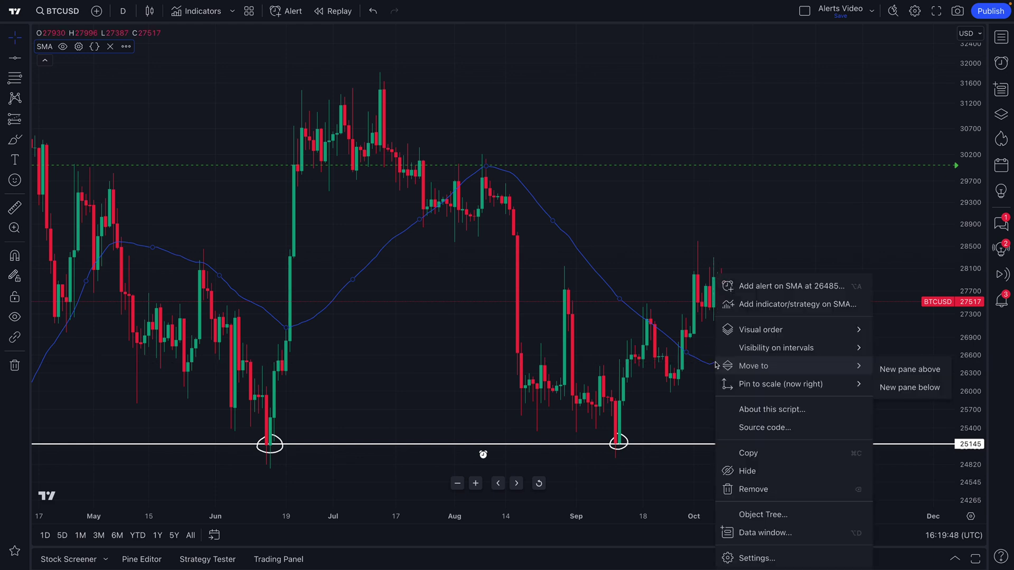
Start an alert for SMA (50) crossing 26485 and move the Create Alert dialog aside.
{"action": "left_click", "coordinate": [739, 288]}
{"action": "left_click_drag", "start_coordinate": [579, 86], "coordinate": [315, 76]}
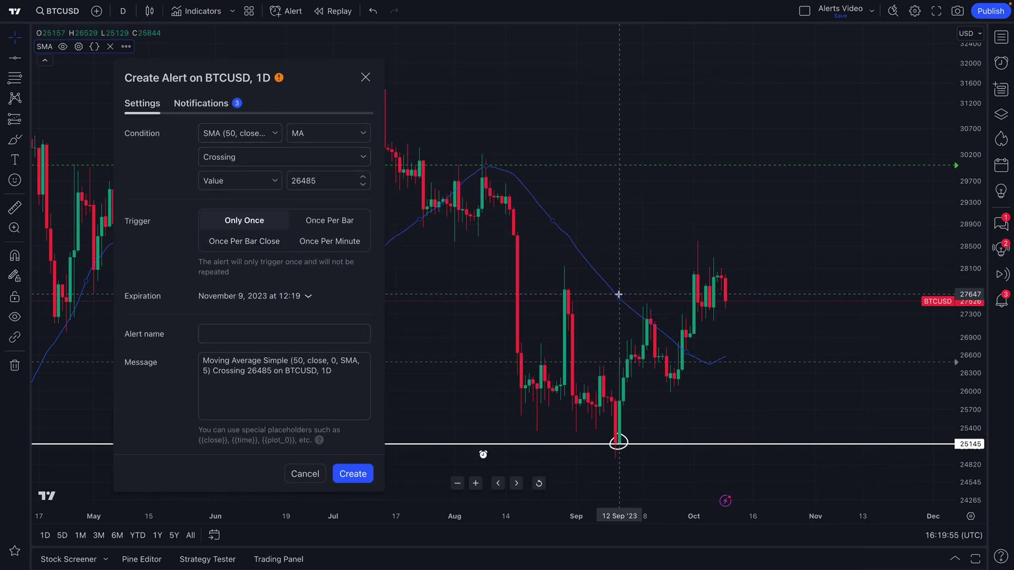